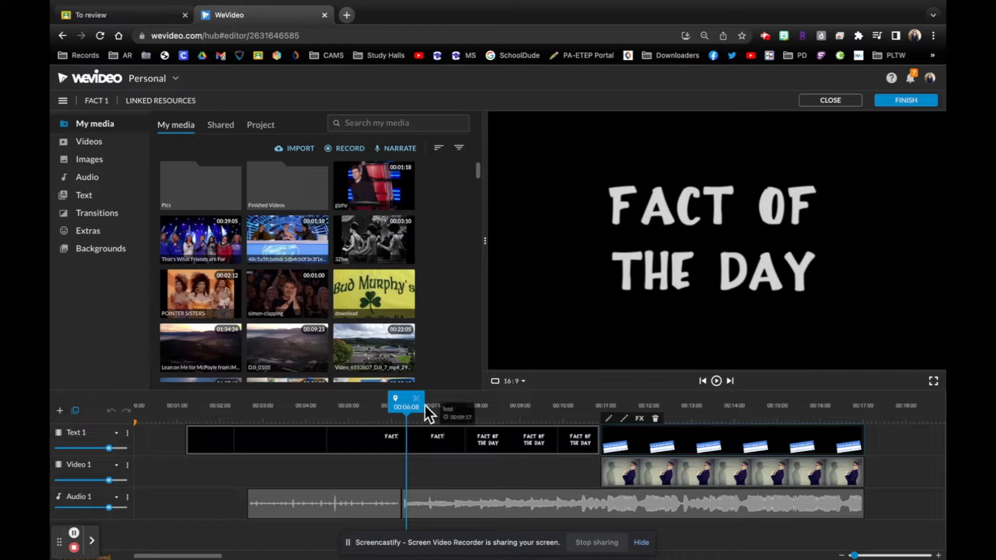
- Scrub through the title and nose-fact sections, play the nose-fact section, and return the playhead to its earlier part
left_click_drag(415, 407, 646, 407)
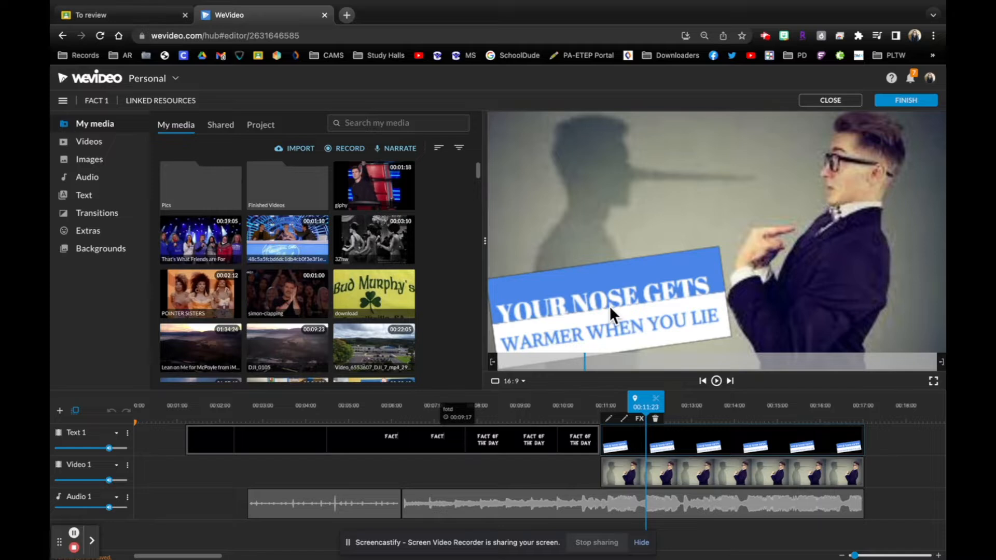
left_click_drag(645, 407, 626, 407)
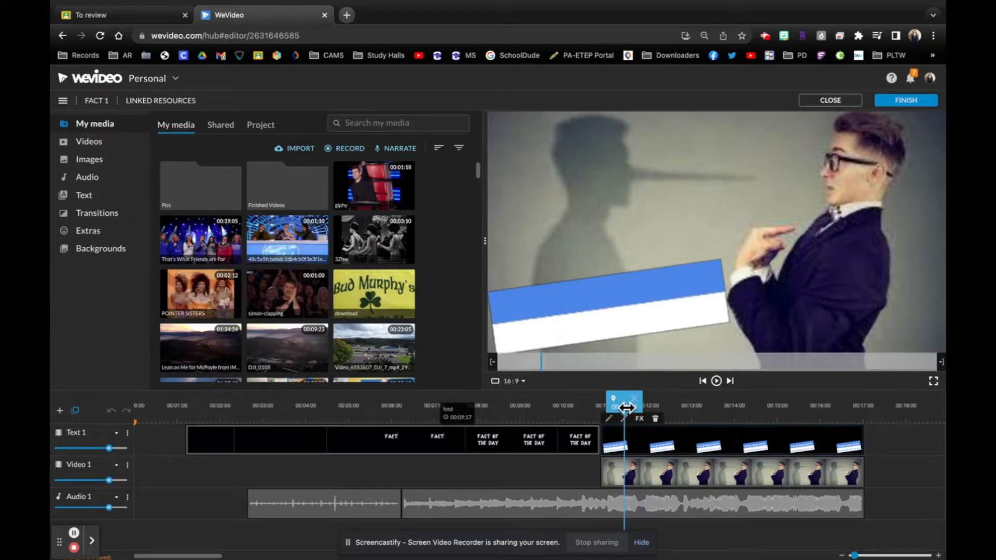
left_click_drag(626, 408, 745, 411)
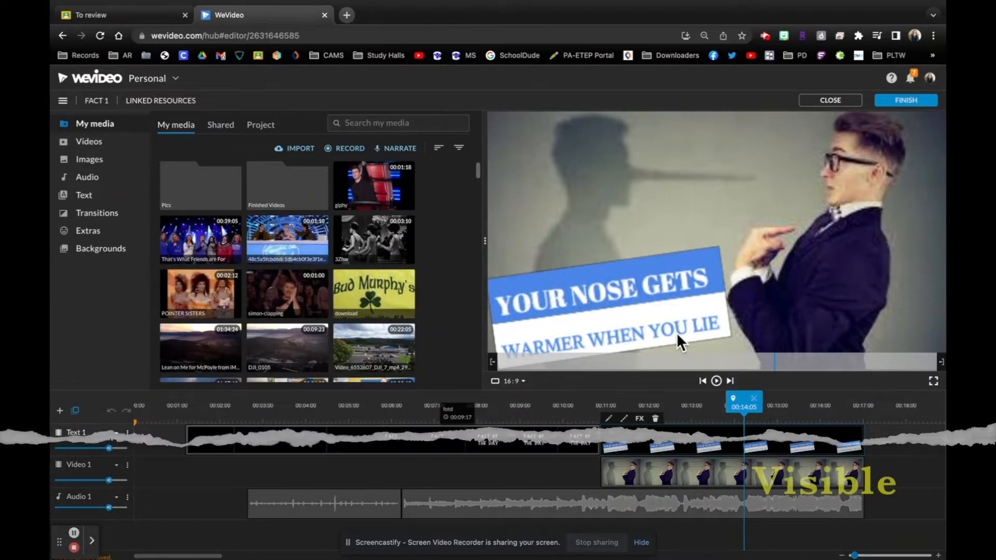
left_click_drag(744, 404, 602, 419)
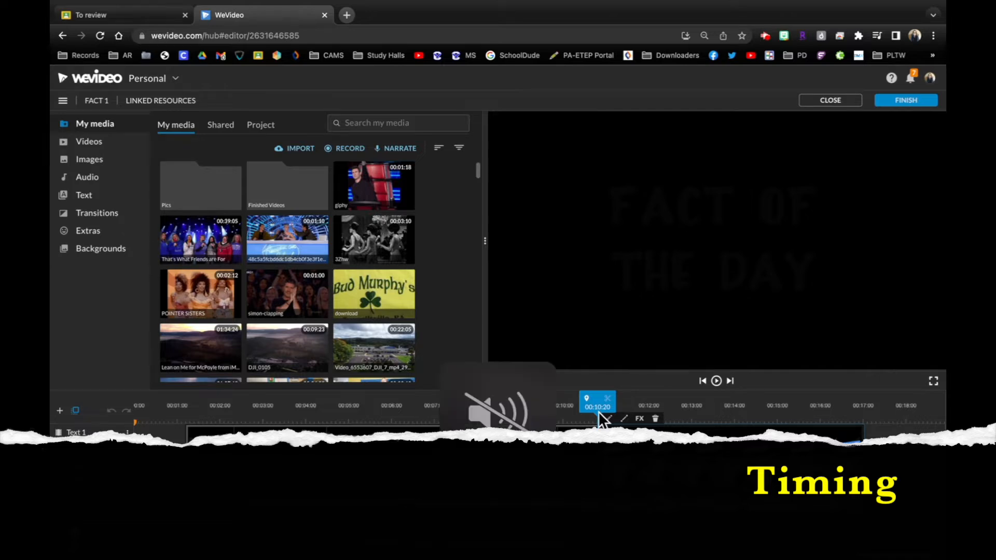
key("space")
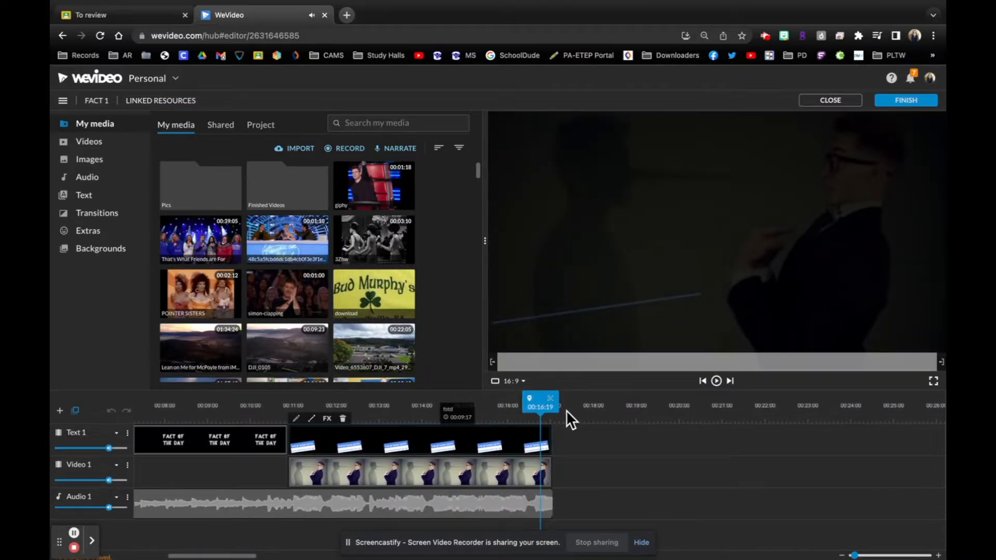
left_click_drag(540, 406, 380, 405)
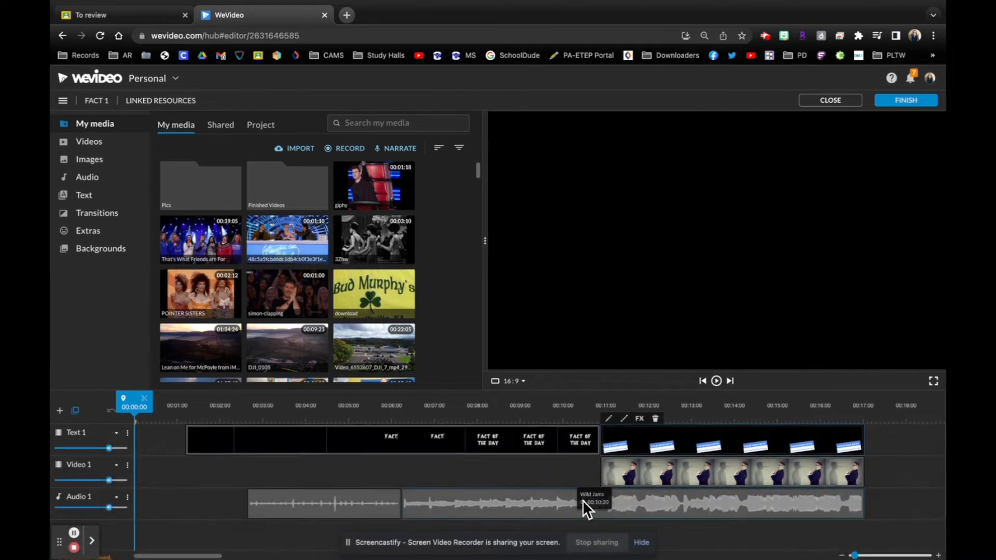
- Select the Wild Jams music clip on the audio track and browse the stock audio library's categories
left_click(583, 503)
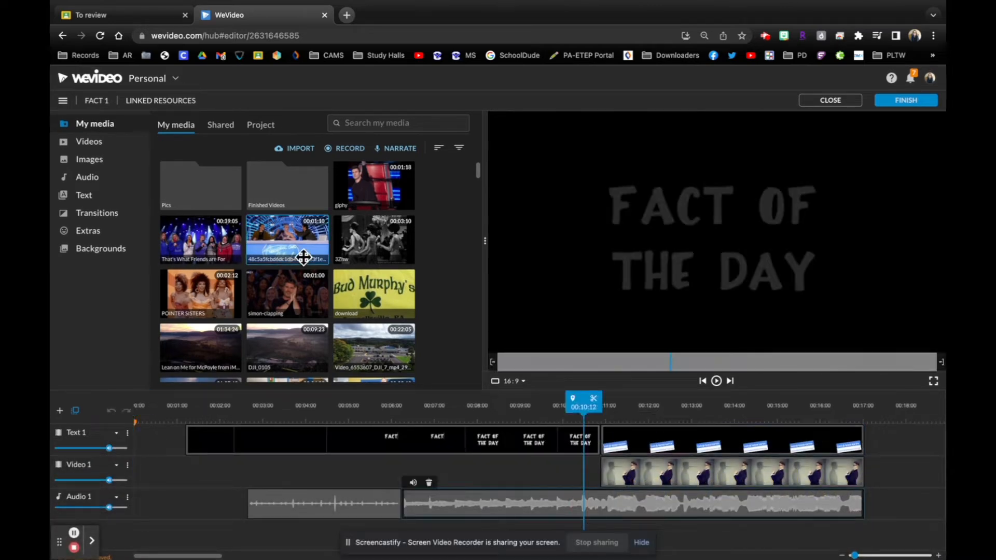
left_click(96, 147)
left_click(93, 179)
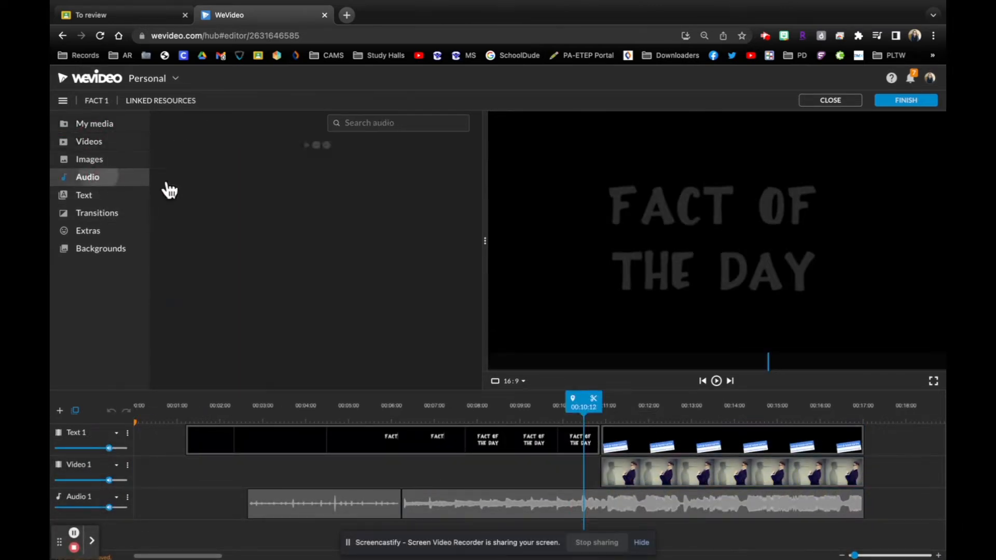
scroll(386, 275, "down", 6)
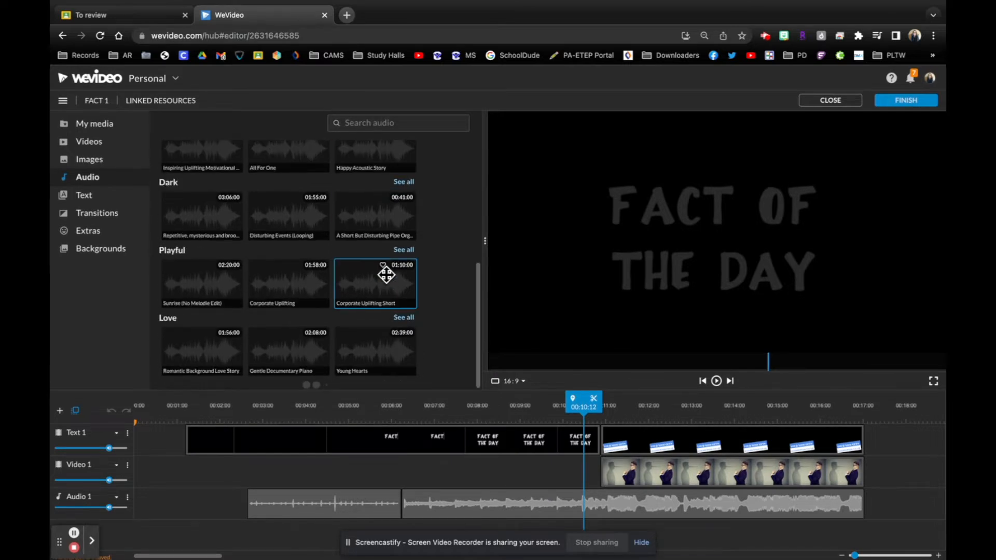
scroll(387, 145, "up", 6)
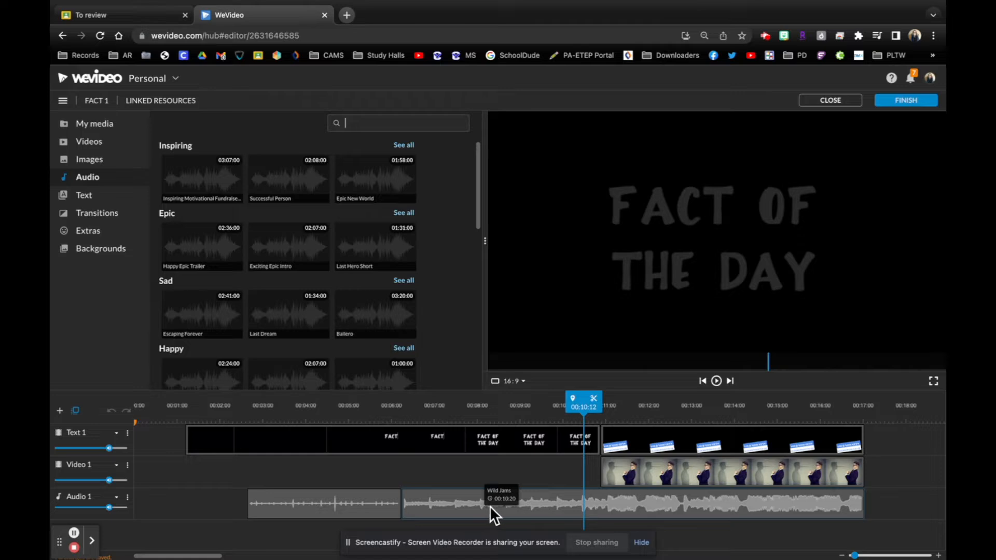
- Raise the system volume and shift all clips together so the opening title starts at 00:00:00 on the timeline
key("XF86AudioRaiseVolume")
key("XF86AudioRaiseVolume")
key("XF86AudioRaiseVolume")
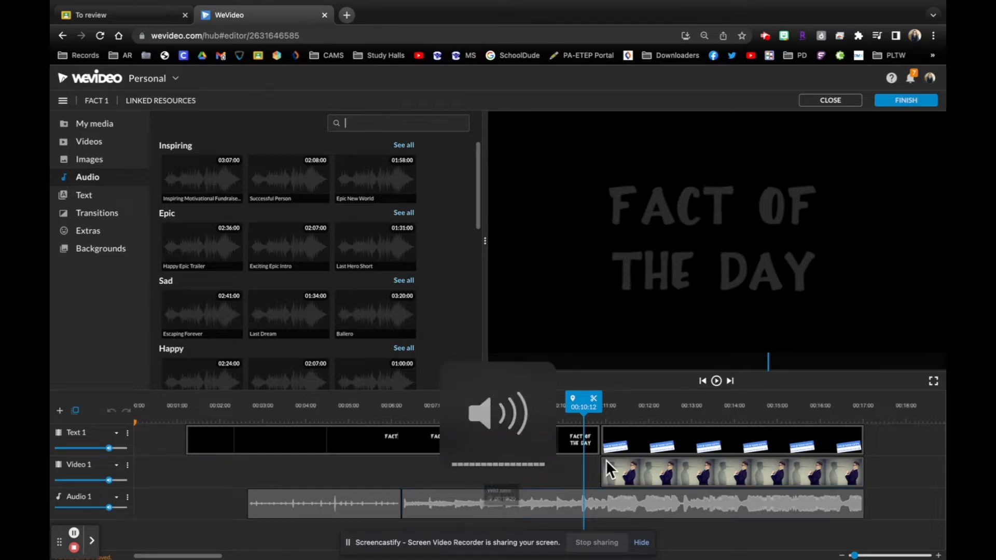
left_click_drag(581, 406, 127, 444)
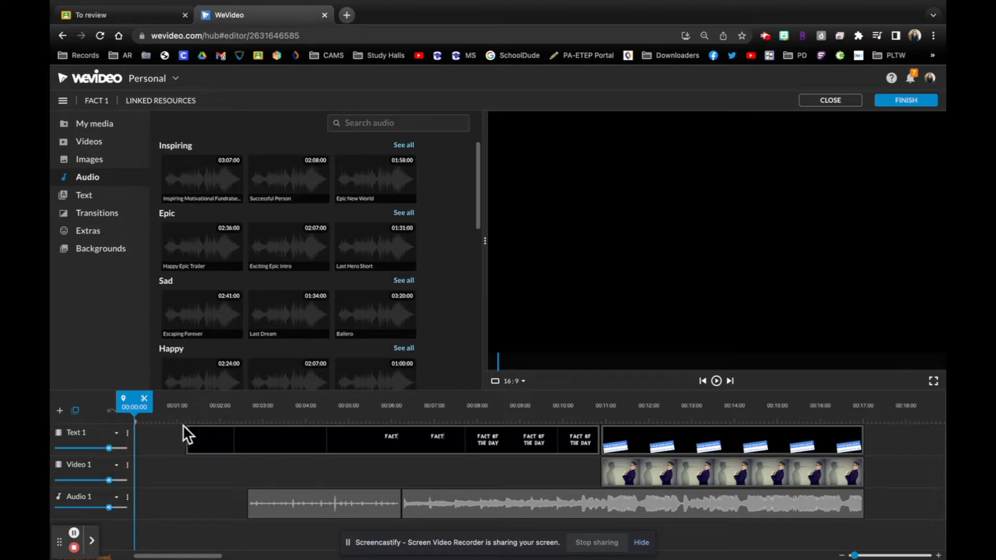
mouse_move(234, 439)
left_mouse_down()
mouse_move(170, 438)
mouse_move(238, 447)
left_mouse_up()
left_click_drag(857, 554, 845, 556)
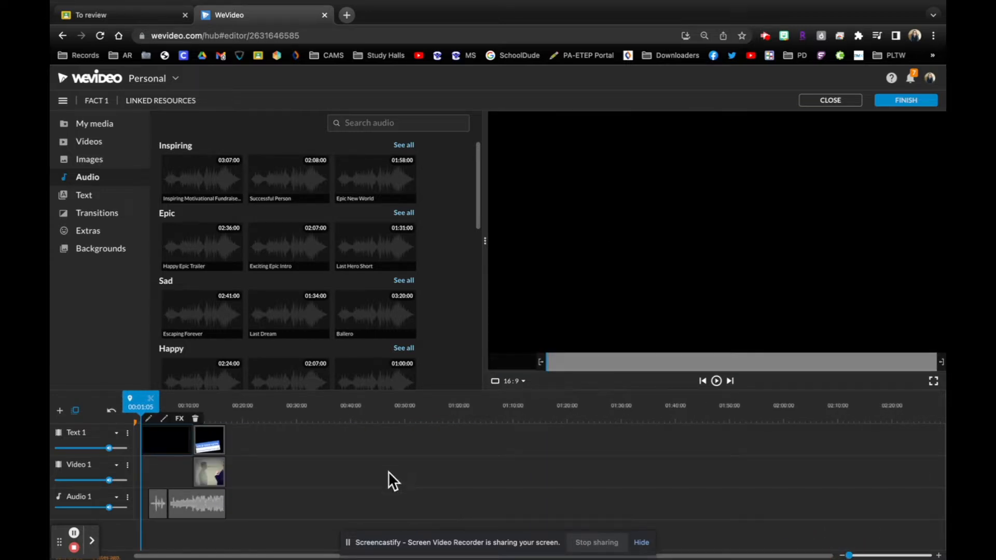
left_click_drag(294, 517, 154, 434)
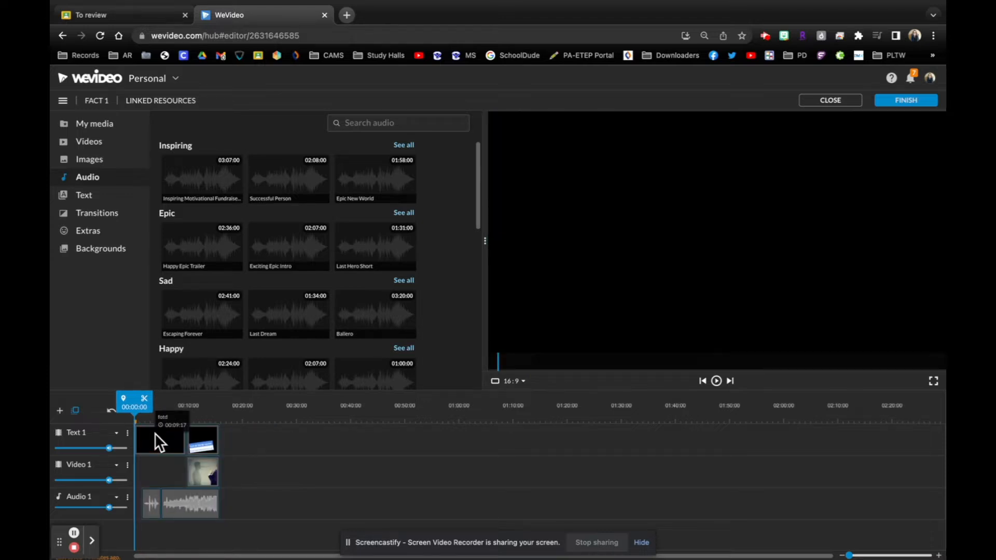
- Play the opening title from the beginning and search the stock audio library for "keyboard"
key("space")
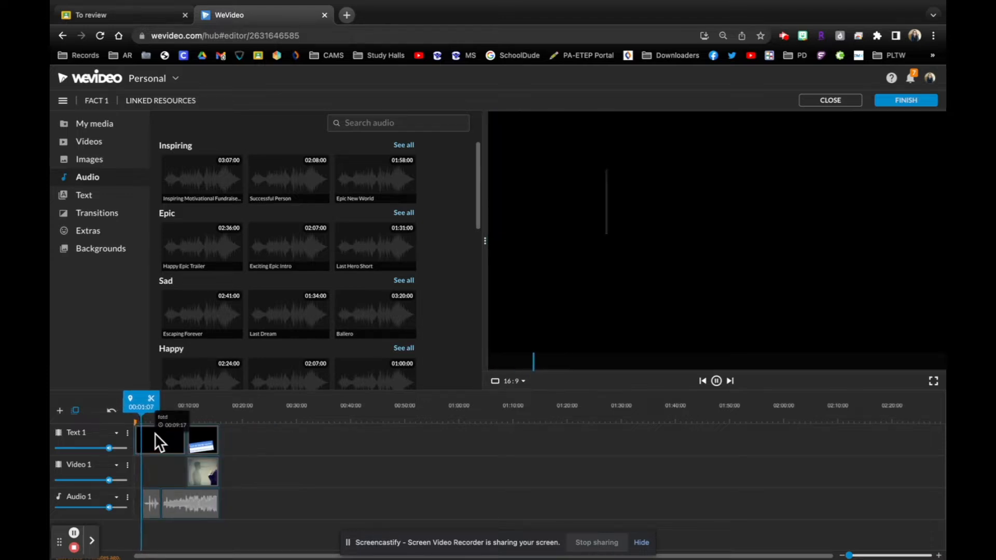
key("XF86AudioRaiseVolume")
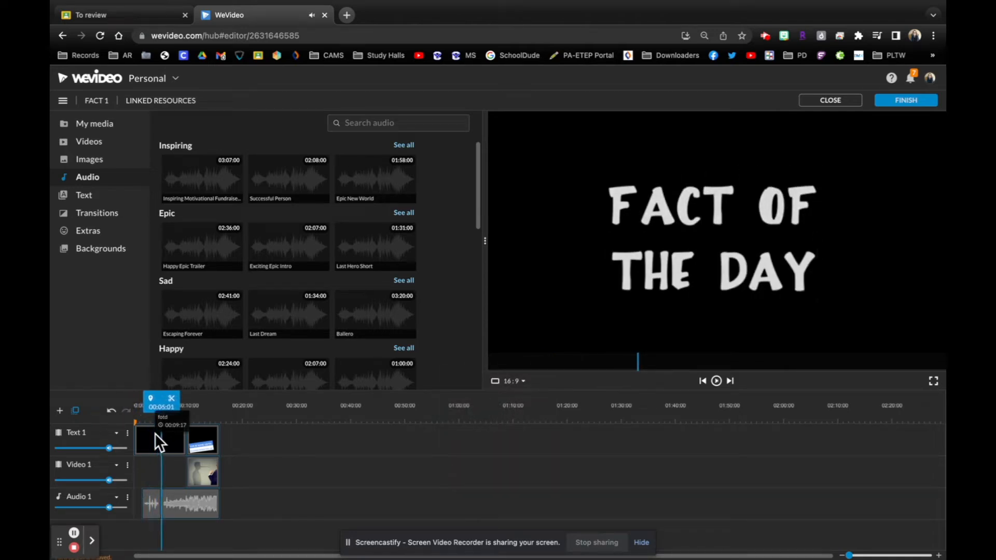
left_click(381, 125)
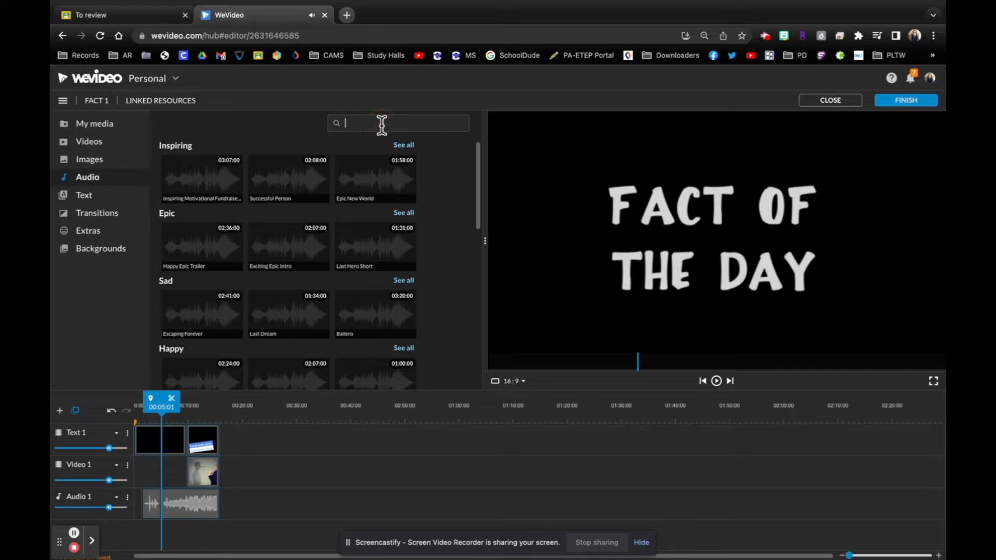
type("keyboard")
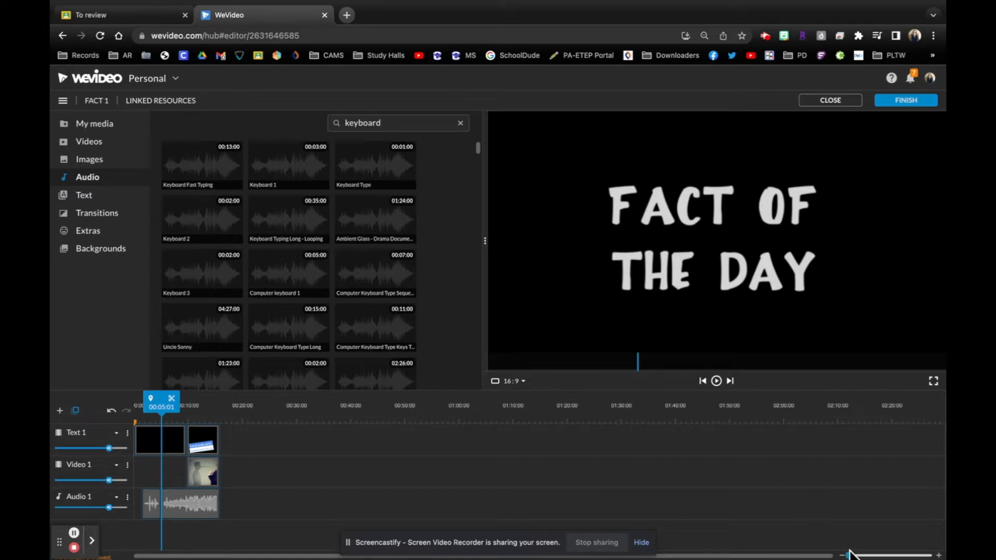
- Play the timeline across the change from the first sound to the Wild Jams music, adjusting the system volume during playback
left_click_drag(853, 554, 866, 554)
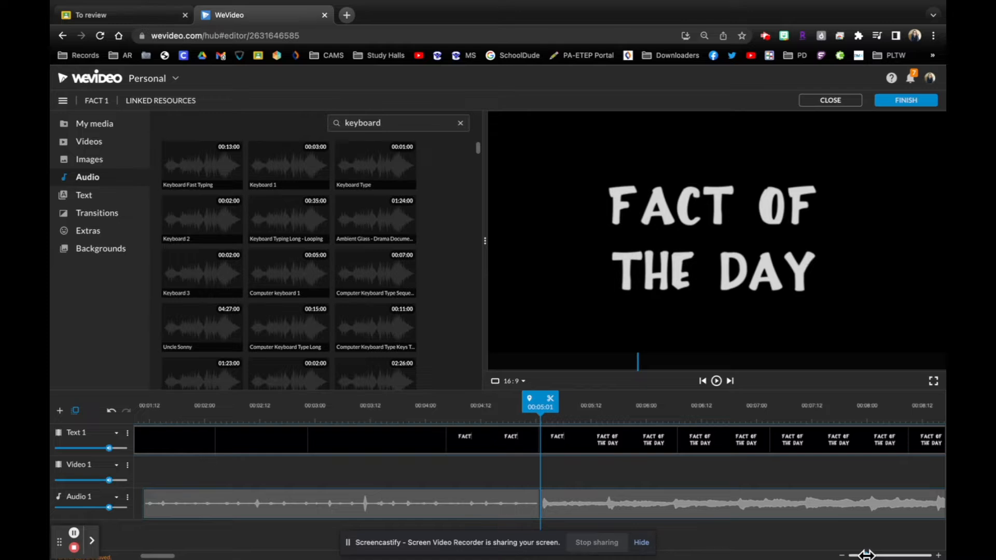
key("space")
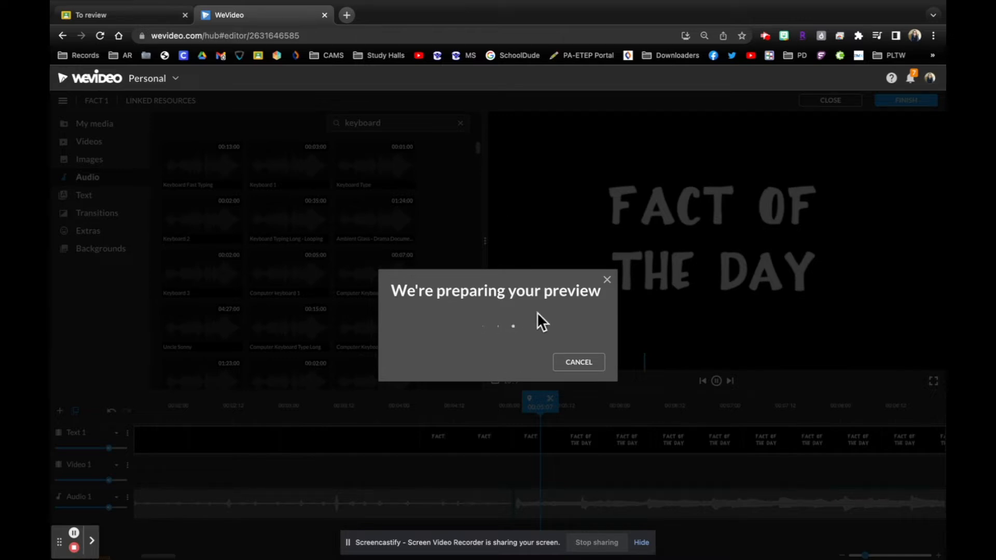
left_click(579, 363)
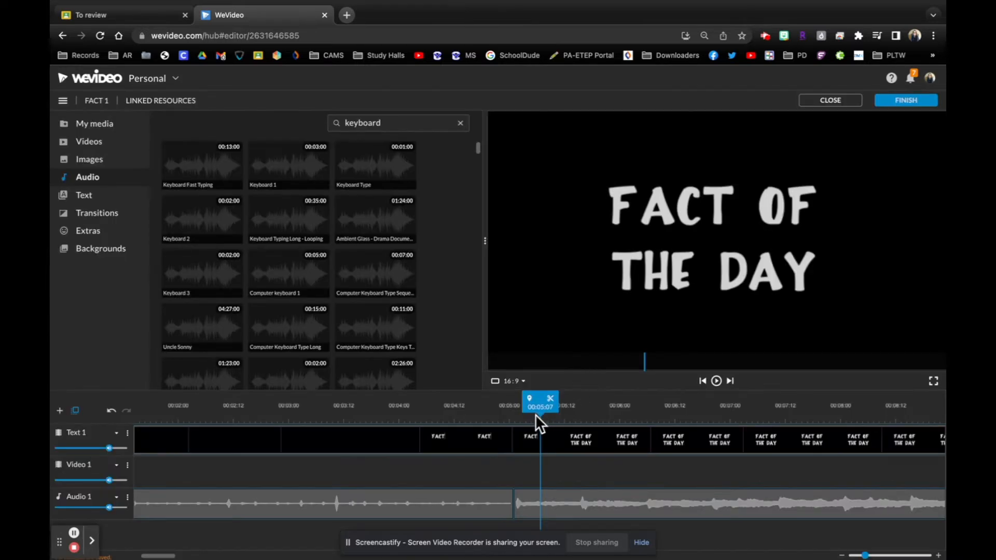
left_click(368, 408)
key("space")
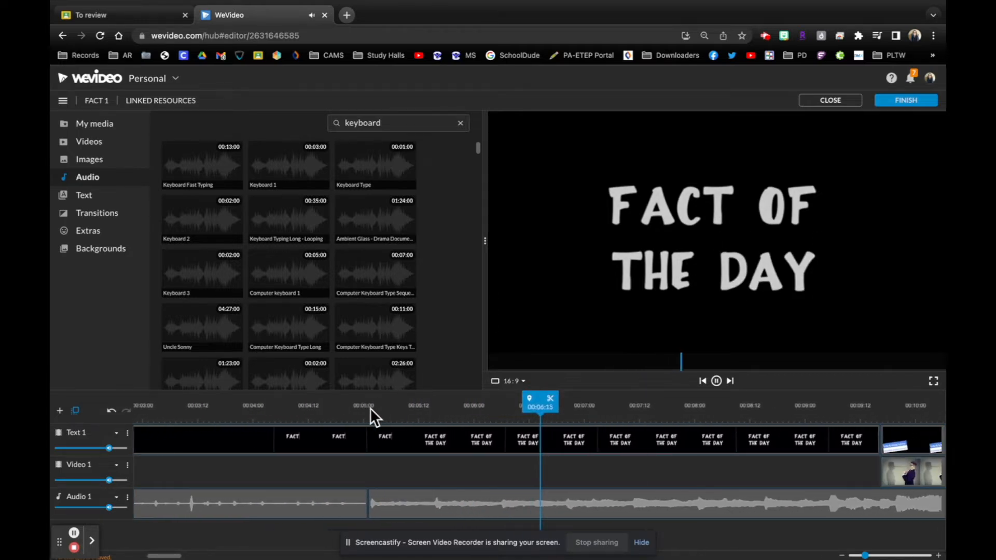
key("XF86AudioRaiseVolume")
key("XF86AudioLowerVolume")
key("XF86AudioLowerVolume")
key("XF86AudioLowerVolume")
key("XF86AudioLowerVolume")
key("XF86AudioLowerVolume")
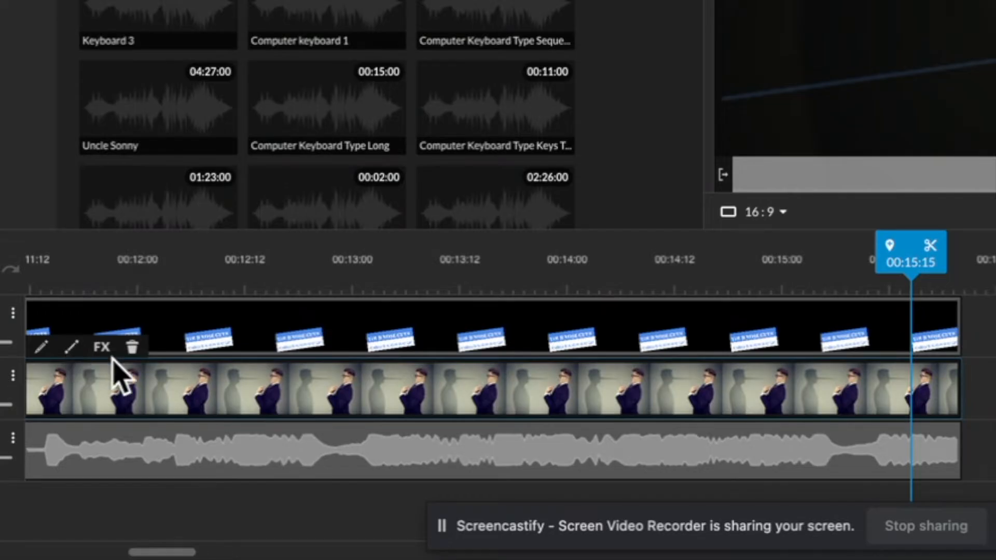
- Show the opacity fade of the nose image clip and the volume fade settings of the Wild Jams clip
left_click(73, 352)
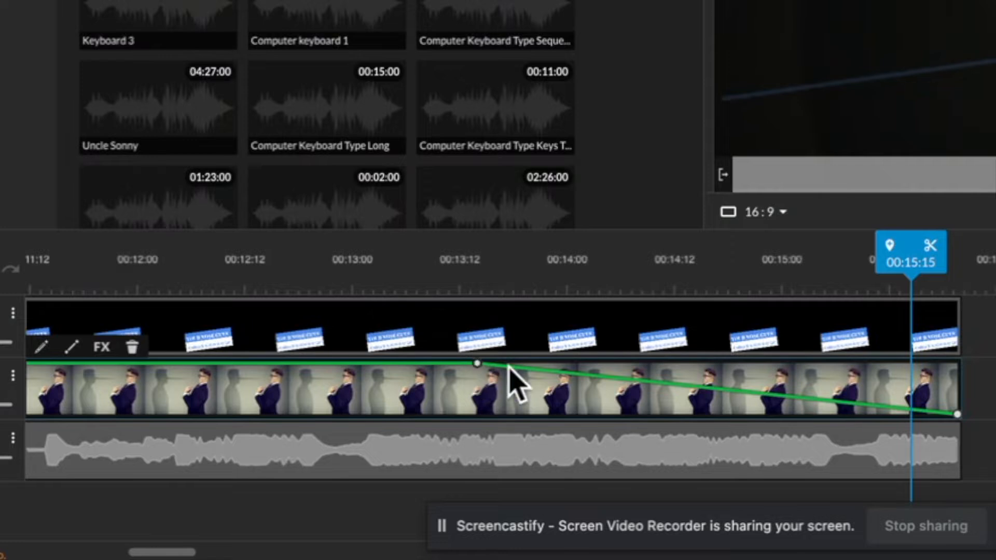
left_click(659, 441)
left_click(49, 411)
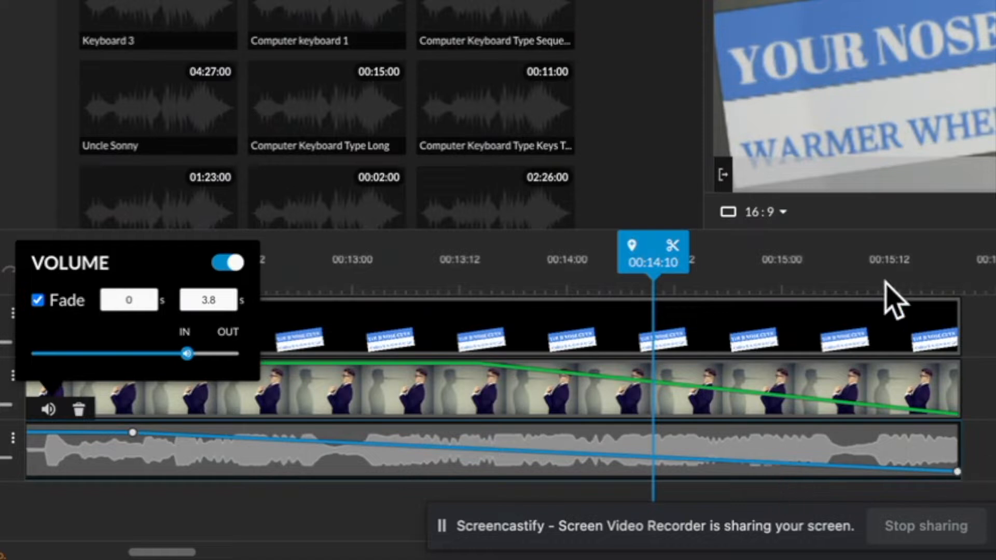
- Play the transition from the Fact of the Day title to the nose-fact banner, starting at about 00:09:14
left_click_drag(652, 261, 294, 261)
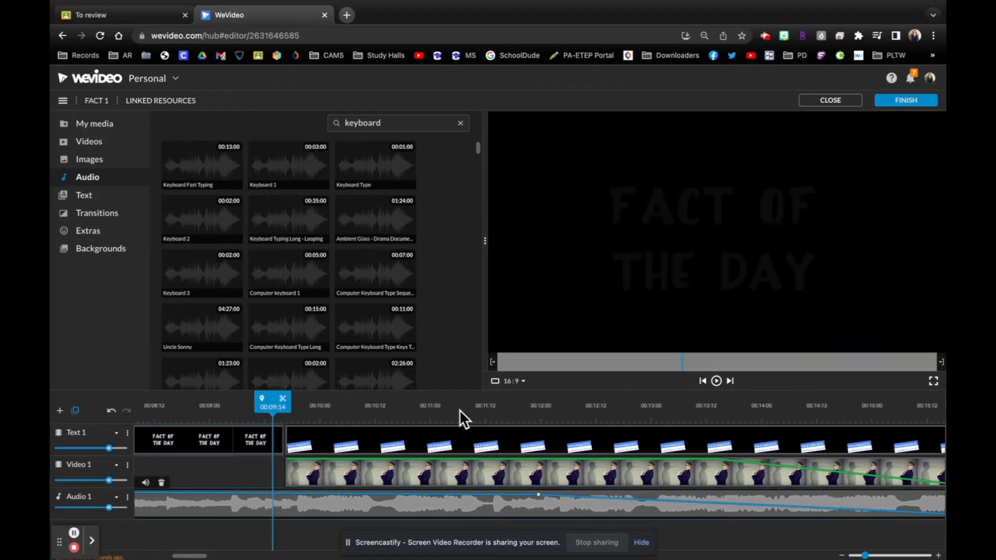
key("space")
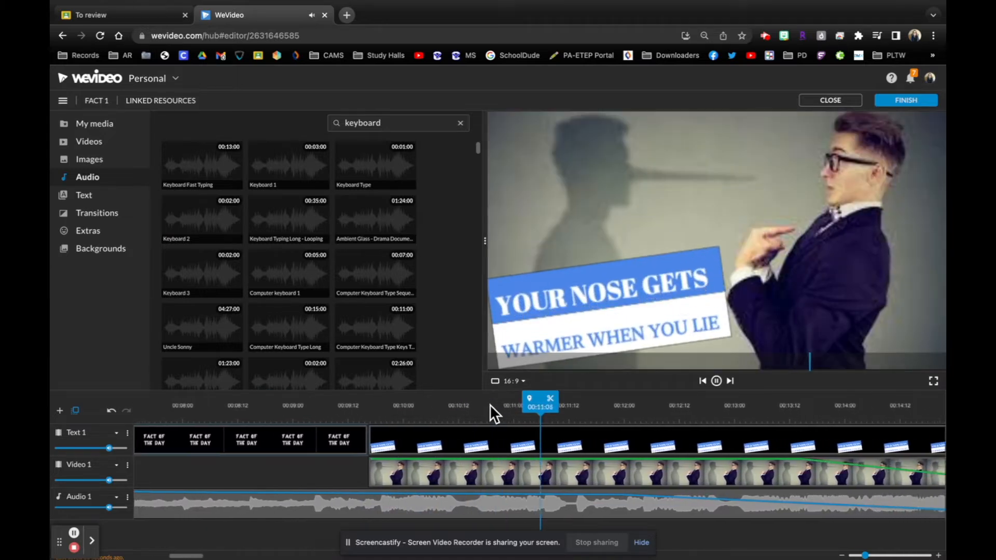
key("space")
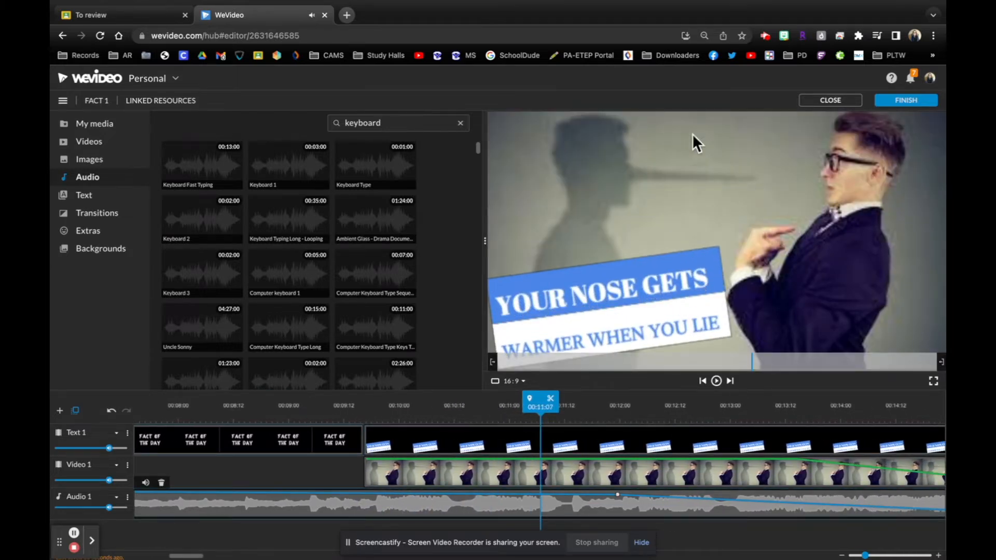
- Edit the nose-fact title clip, setting the "warmer when you lie" text and the upper banner background to pure blue (#0000ff)
double_click(574, 438)
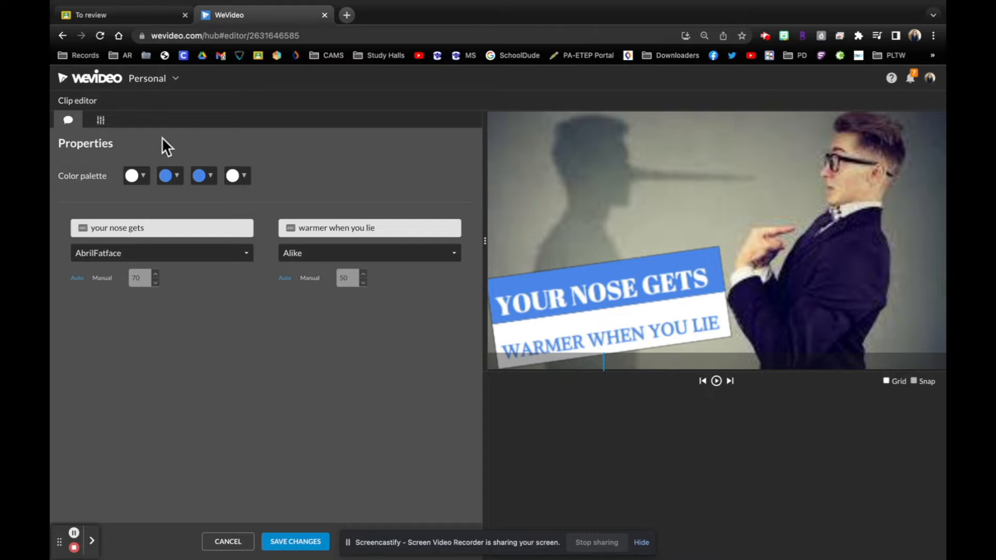
left_click(171, 177)
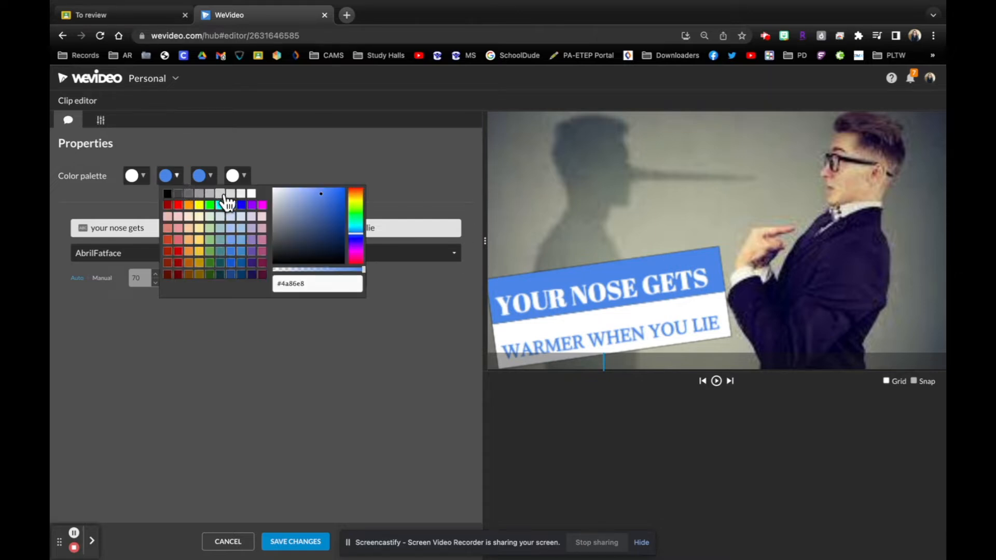
left_click(242, 205)
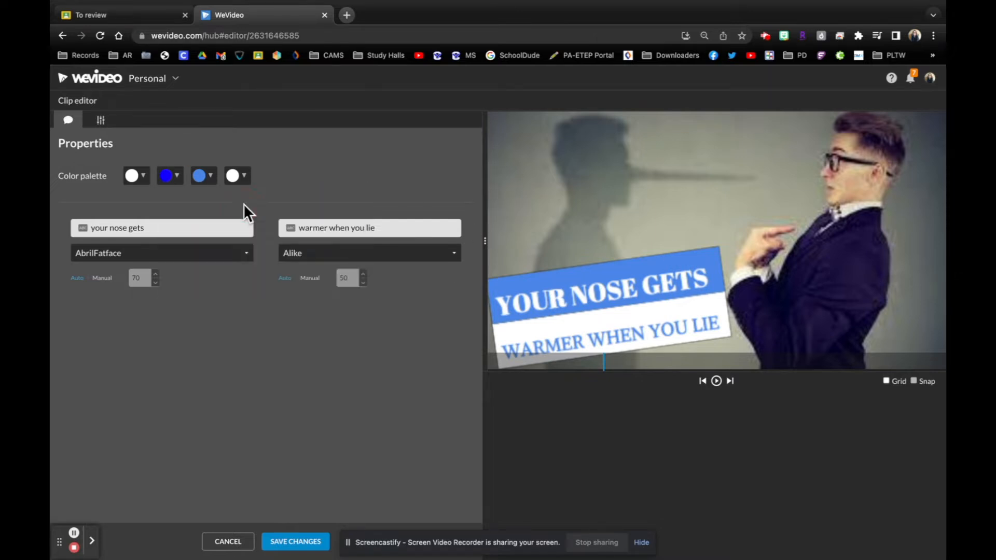
left_click(206, 177)
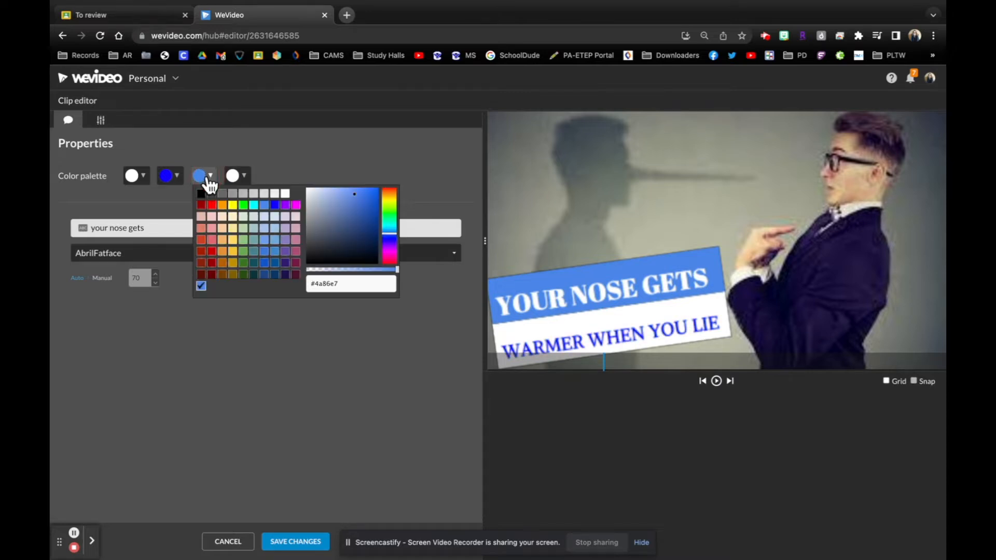
left_click(275, 205)
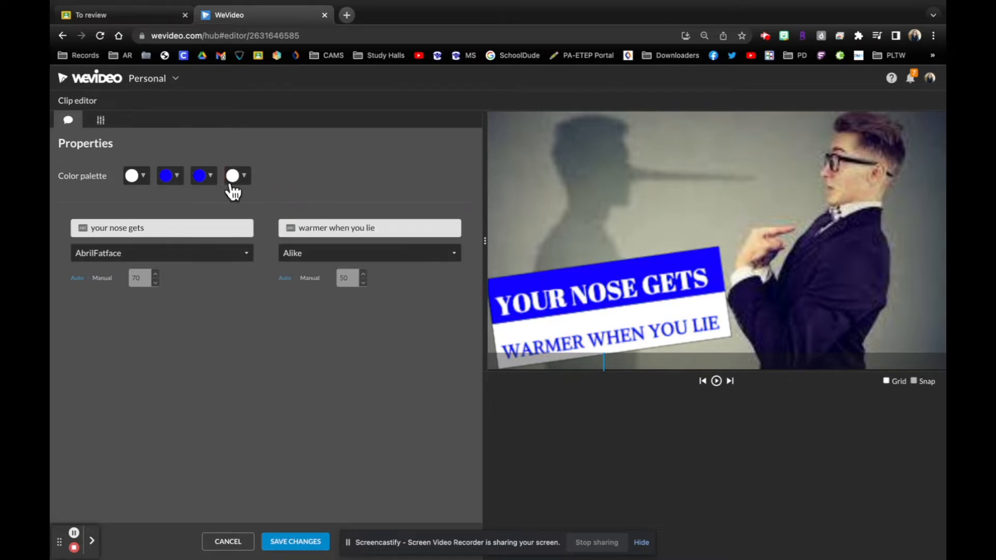
- Lower the opacity of the blue upper banner background to 0.605 in the nose-fact title
left_click(213, 178)
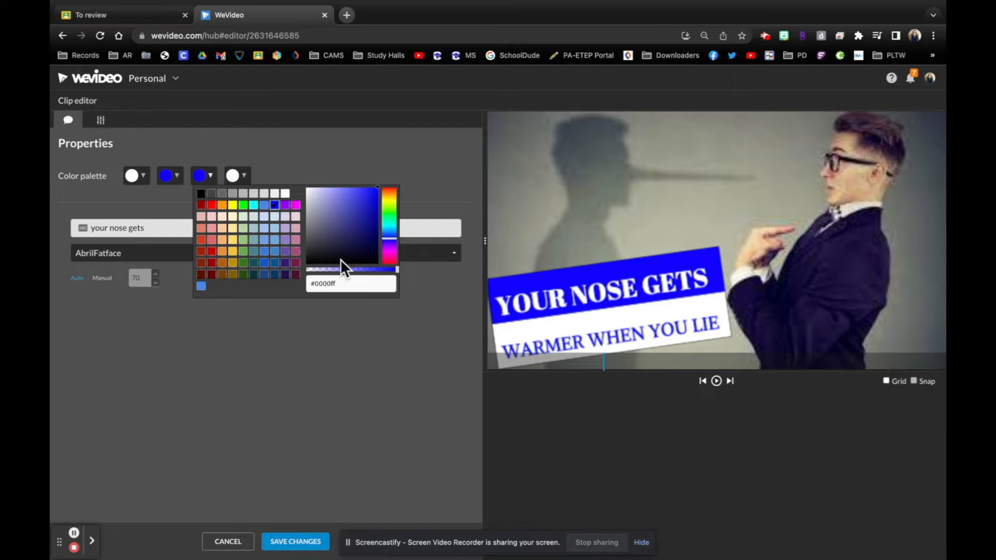
left_click_drag(397, 273, 385, 273)
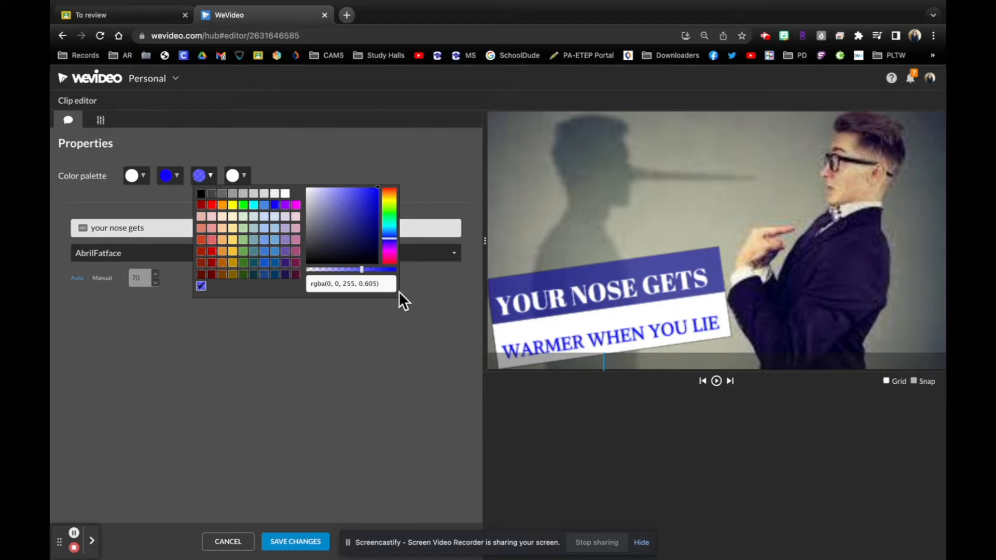
- Save the banner colours, then try repositioning the nose-fact title to x -38, y -560 at scale 1.6
left_click(299, 541)
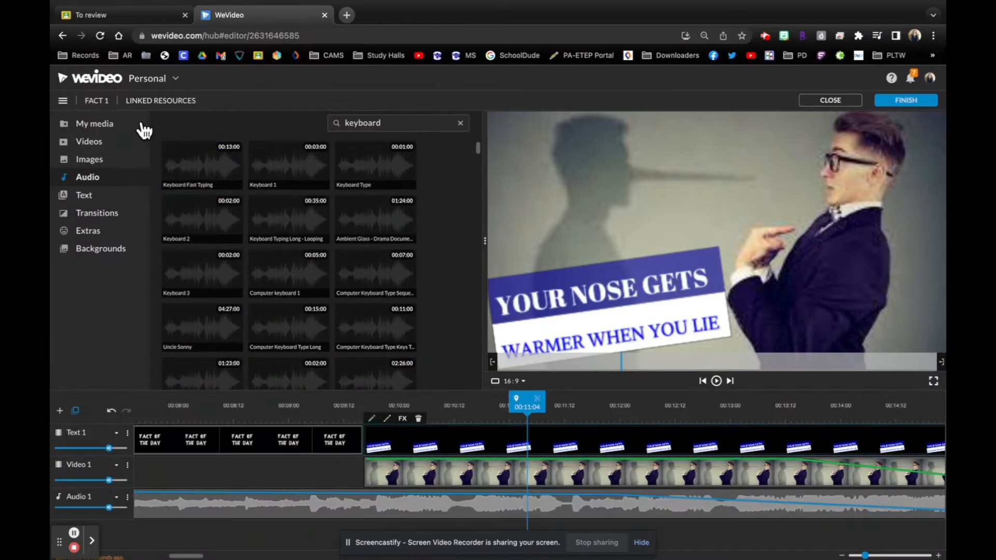
double_click(518, 445)
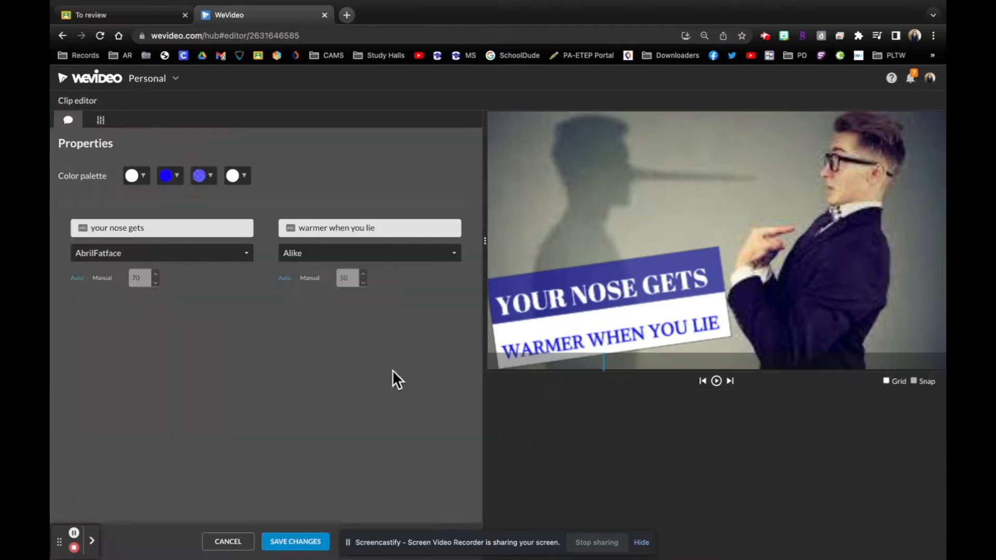
left_click(102, 122)
left_click_drag(294, 236, 315, 238)
left_click_drag(615, 289, 747, 224)
left_click_drag(318, 238, 293, 240)
left_click_drag(700, 242, 671, 275)
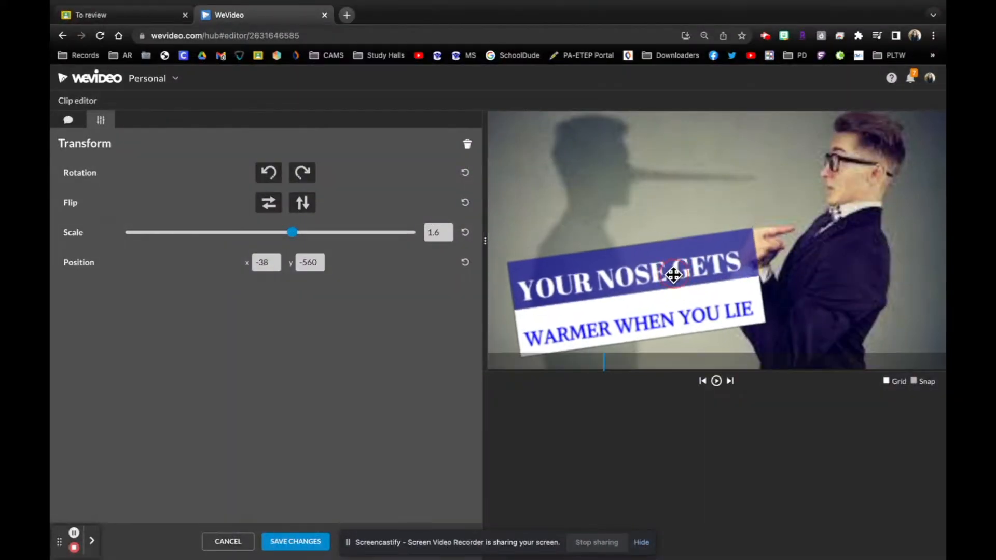
left_click(643, 543)
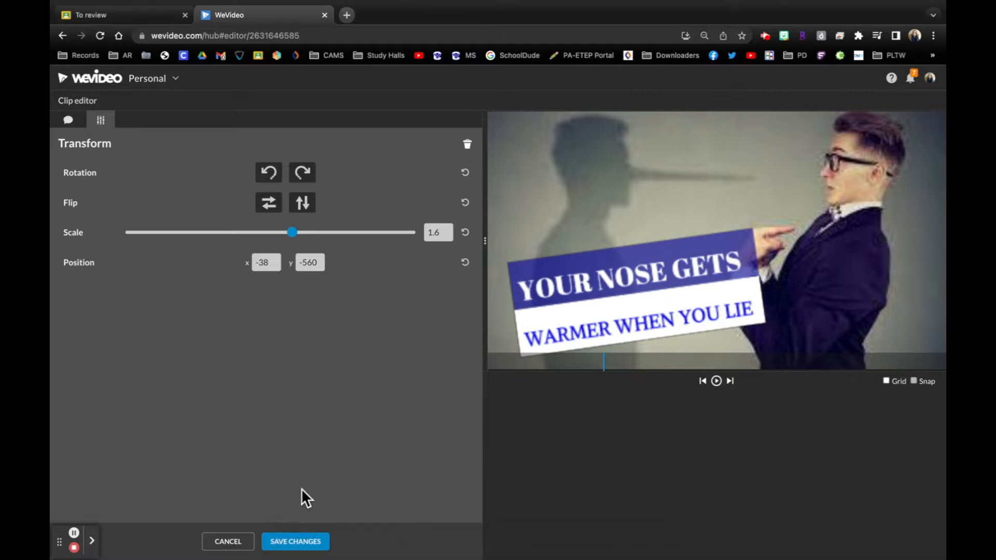
left_click(226, 542)
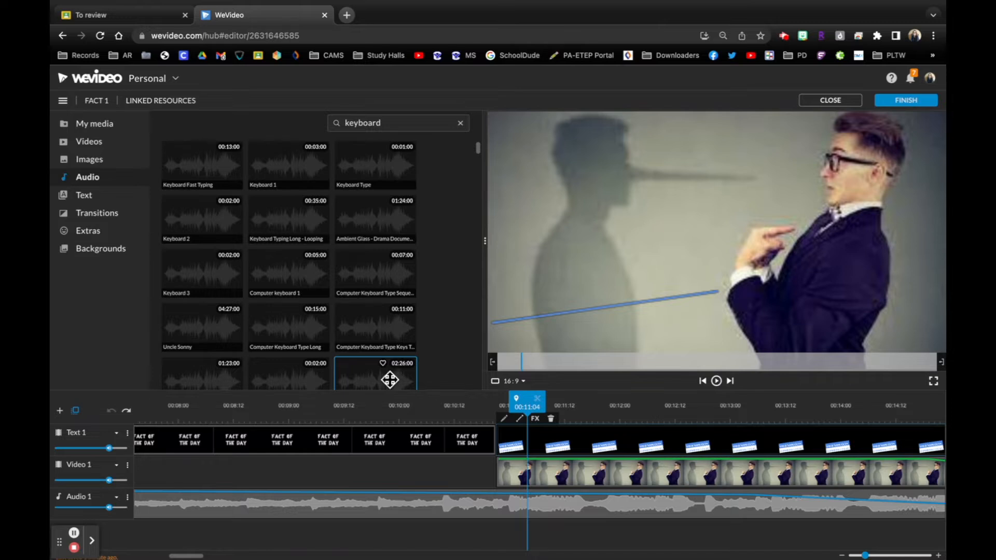
- Close the Fact 1 edit with its changes discarded and open the My Video edit in the fact 3 project
left_click(832, 99)
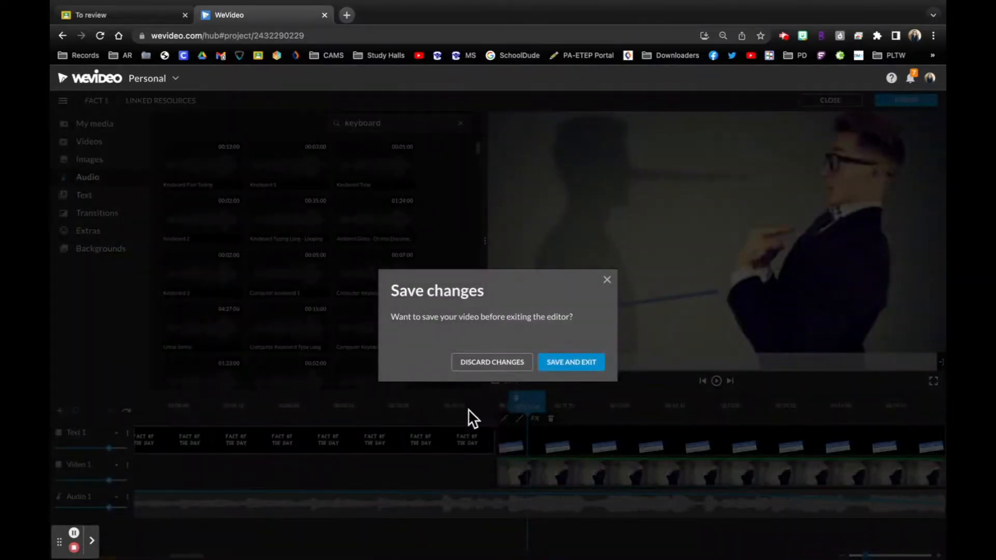
left_click(471, 366)
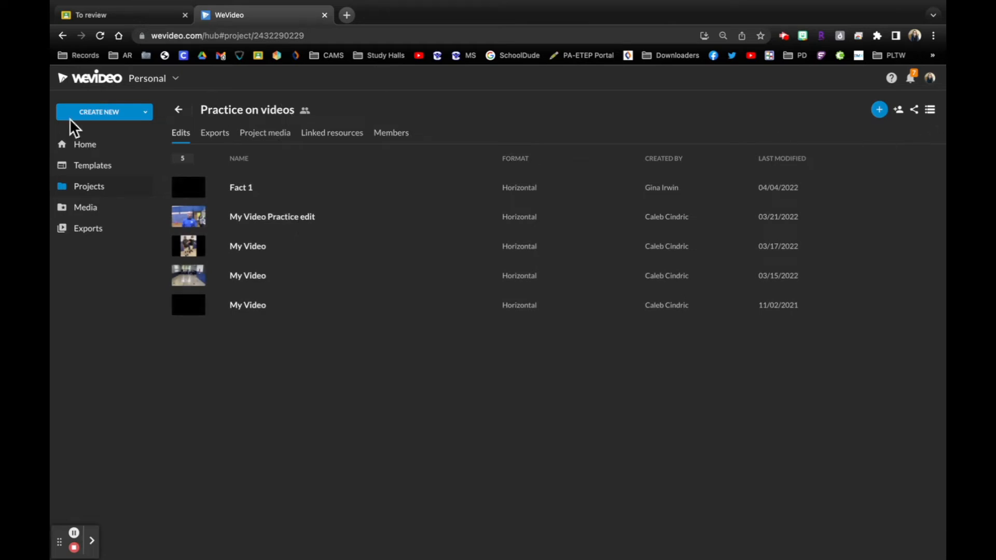
left_click(99, 151)
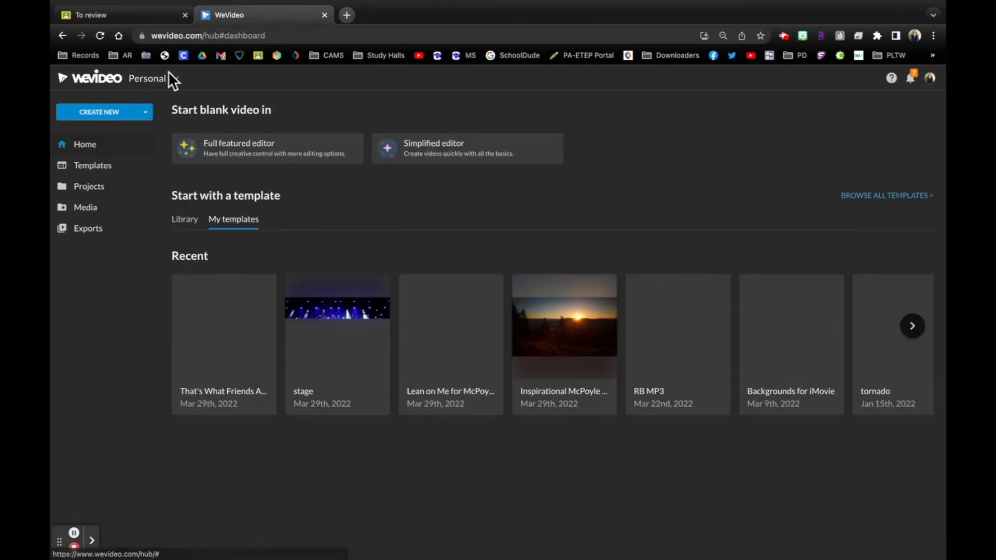
left_click(166, 78)
left_click(185, 194)
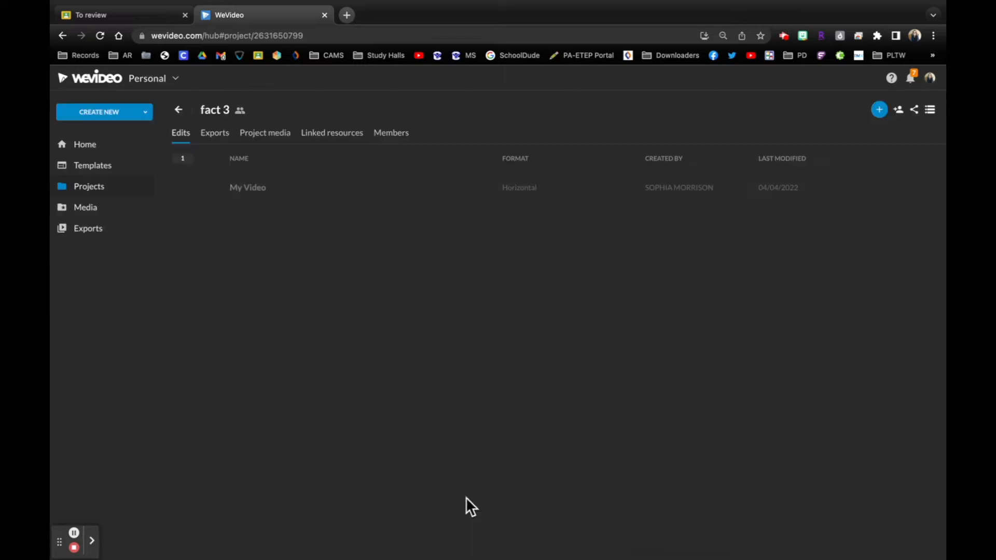
left_click(343, 195)
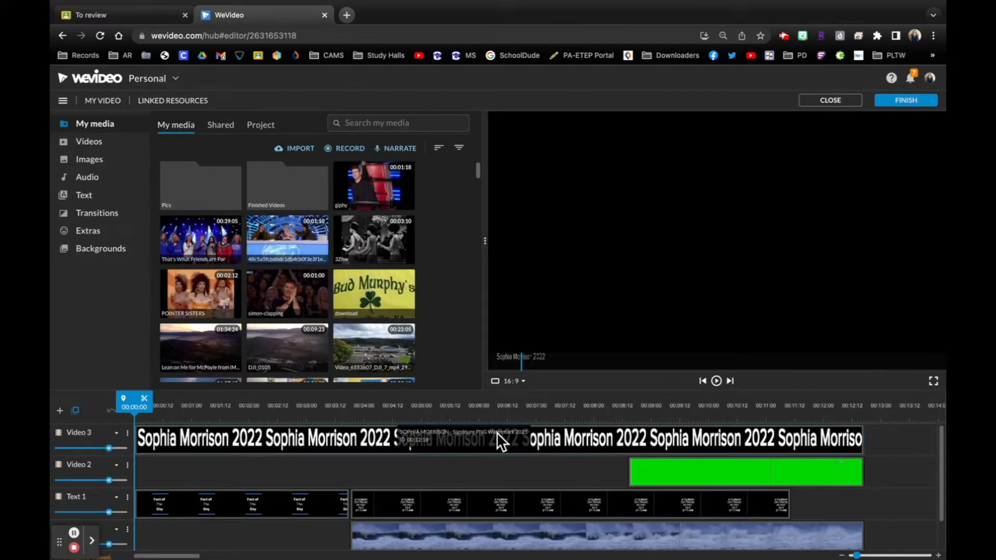
- Play the tsunami fact video from its beginning through the title and the green-screen plane clip
scroll(590, 452, "down", 1)
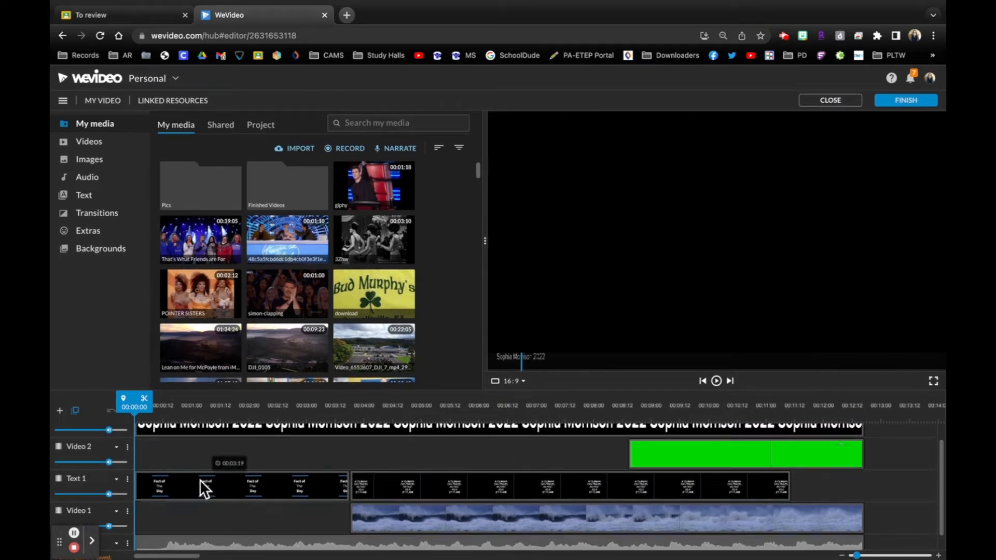
key("space")
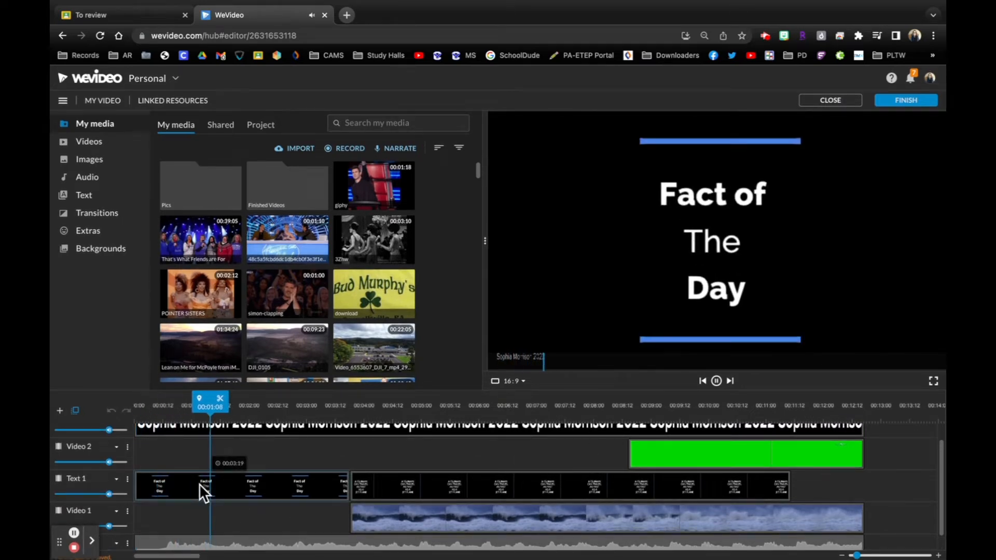
key("XF86AudioLowerVolume")
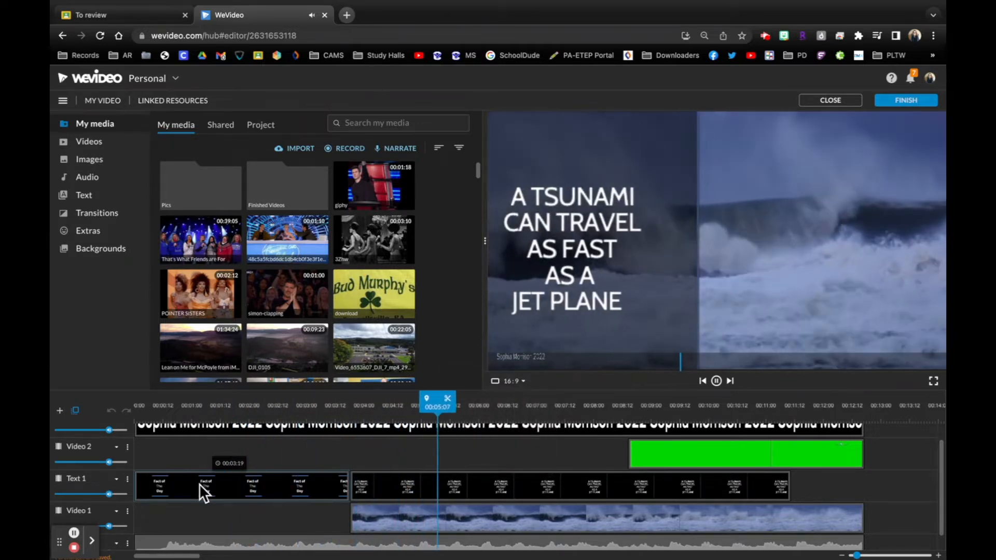
key("space")
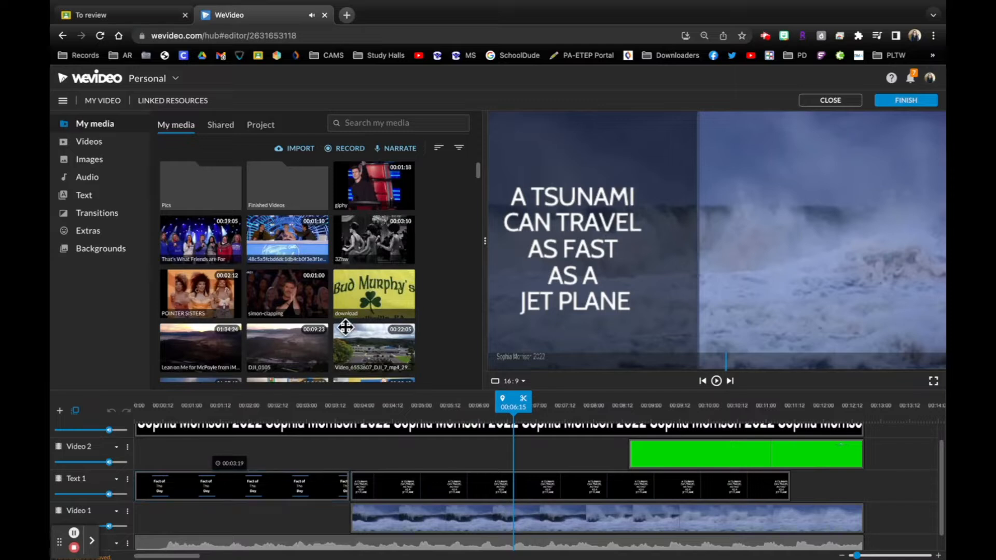
key("space")
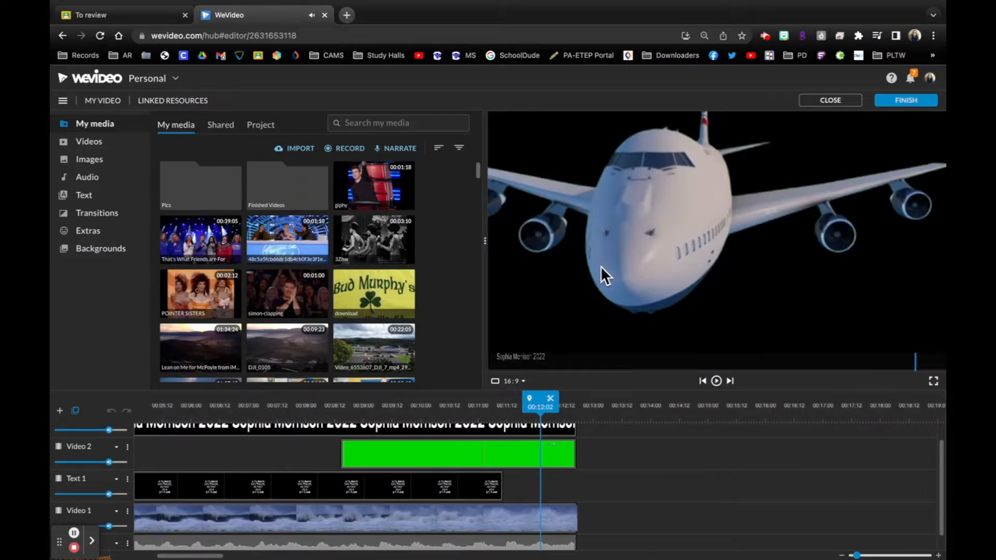
- Return to the start of the green-screen plane clip and replay the fly-over to its closing fade
left_click_drag(539, 408, 343, 415)
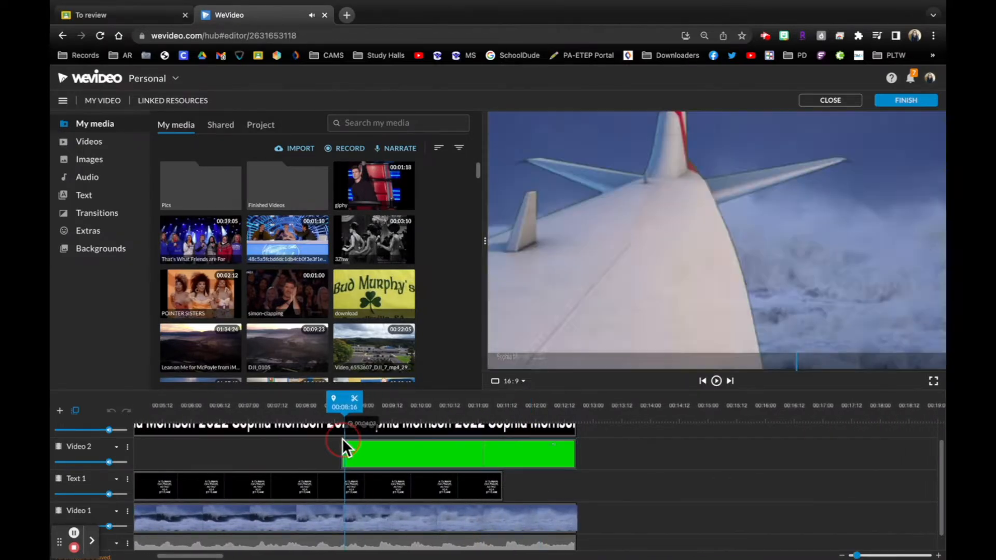
left_click(98, 143)
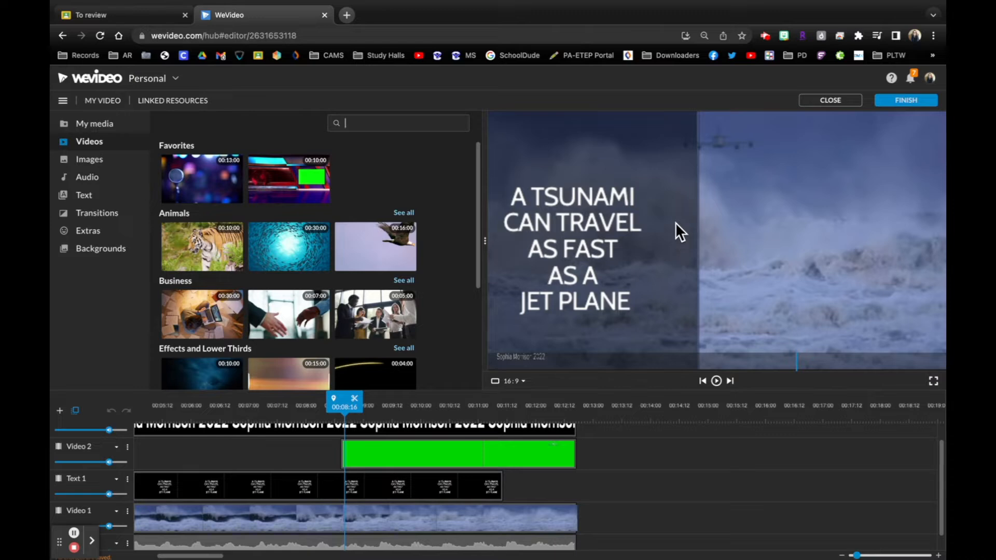
left_click_drag(490, 404, 387, 412)
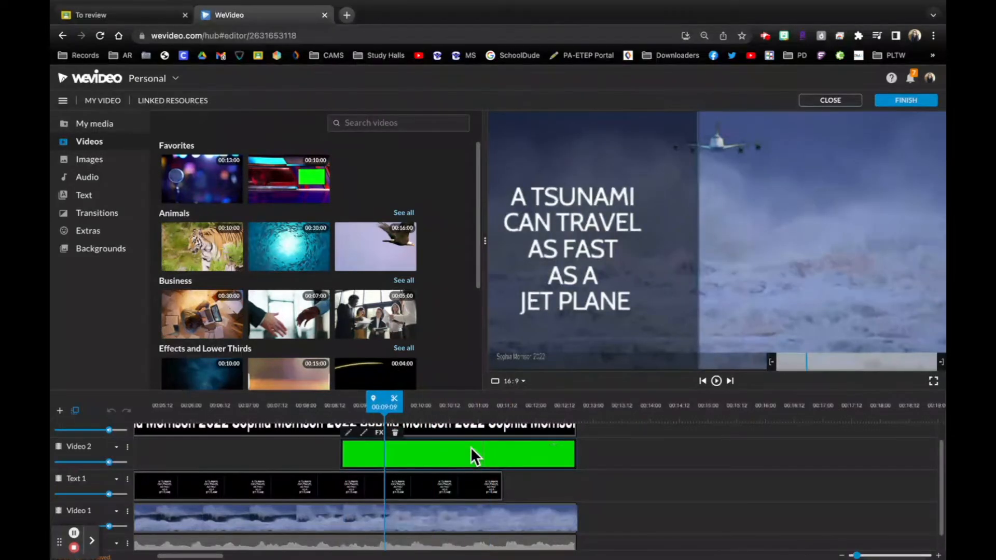
key("space")
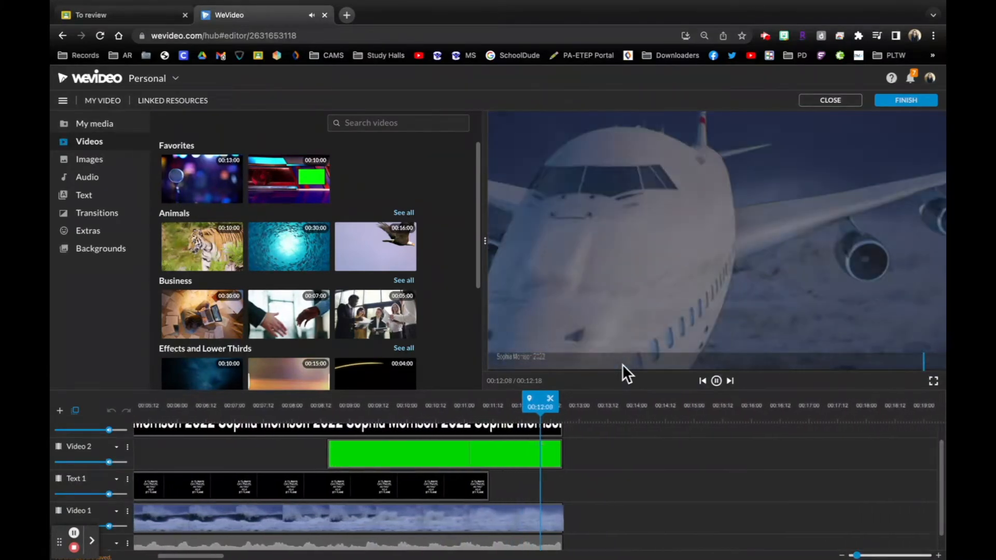
key("space")
- Search the stock videos for "airplane green screen" and preview the airplane clips
left_click(376, 127)
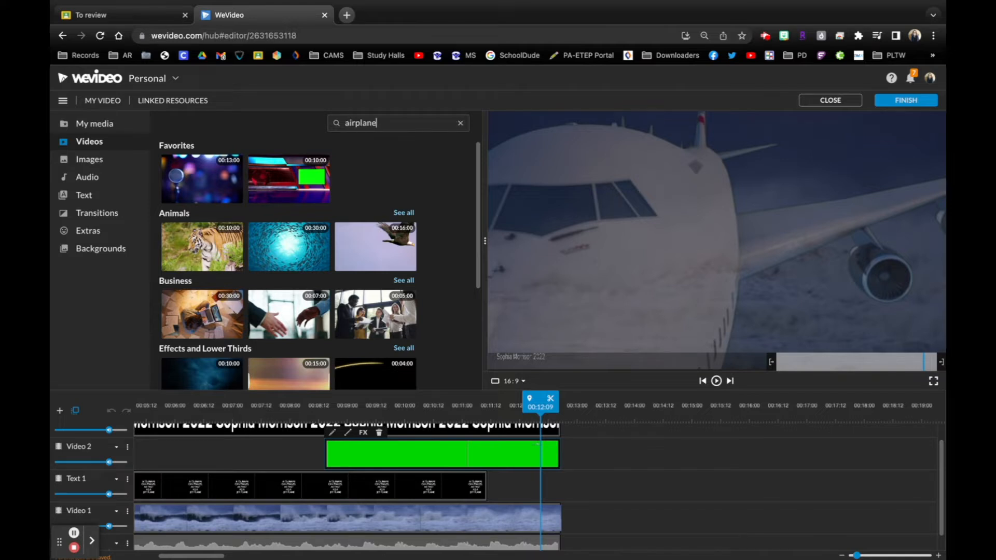
key("Return")
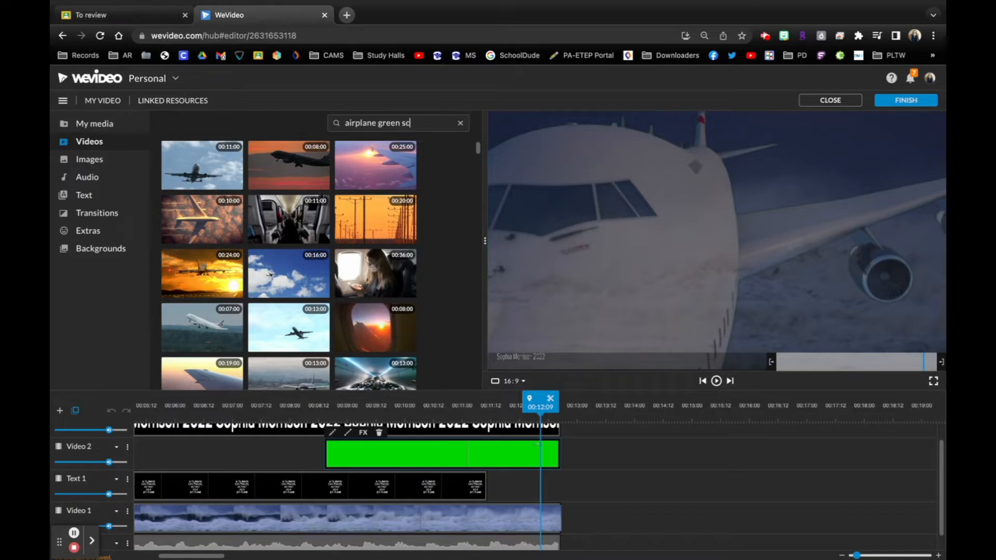
key("Return")
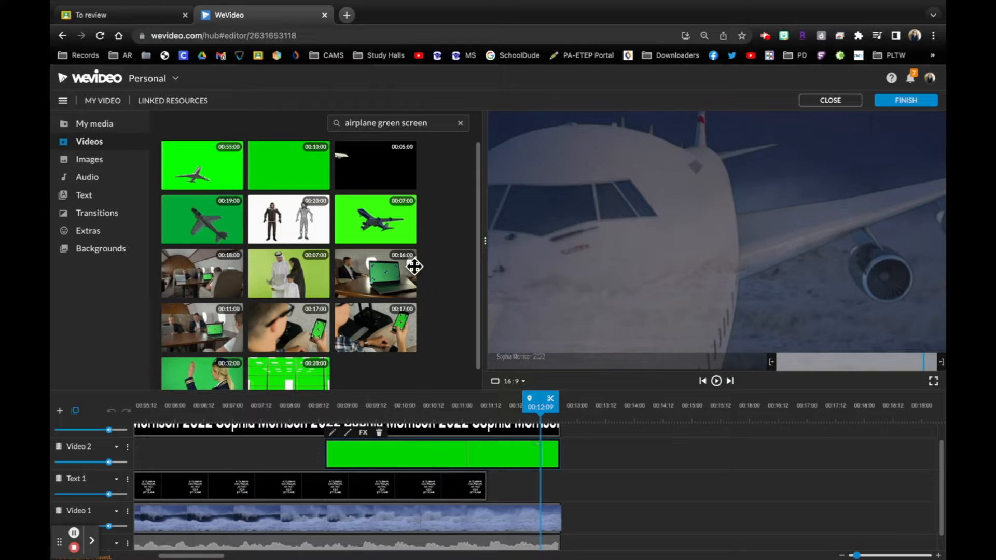
left_click(192, 163)
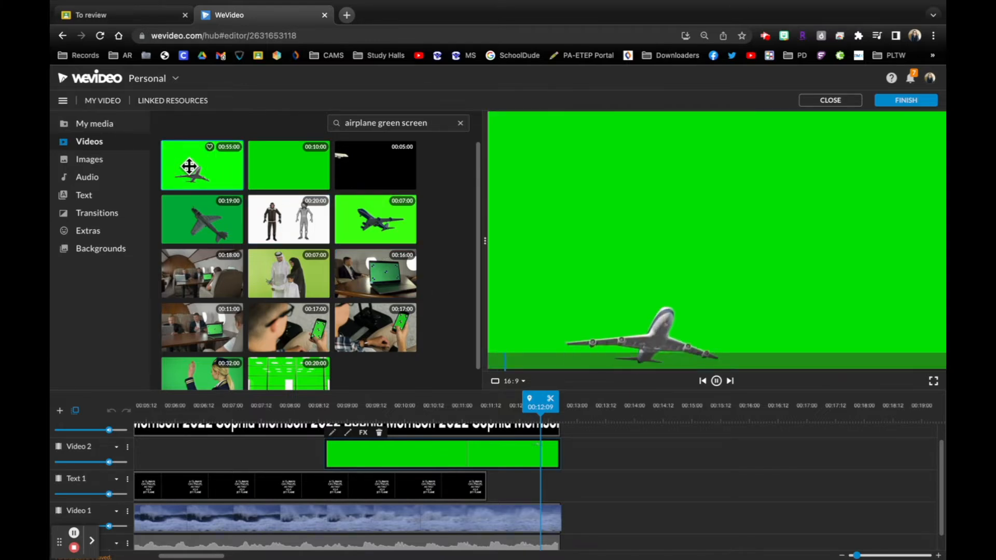
left_click(289, 160)
left_click(377, 227)
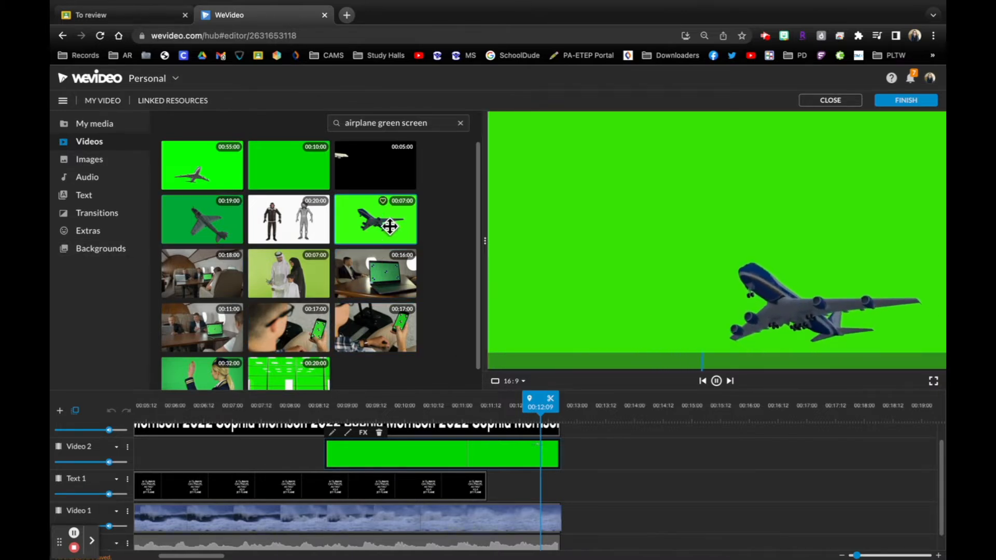
- Replace the plane clip on the Video 2 track with the 55-second airplane green-screen clip at about 00:06:03 and play it
left_click(425, 456)
key("Delete")
left_click_drag(217, 174, 195, 452)
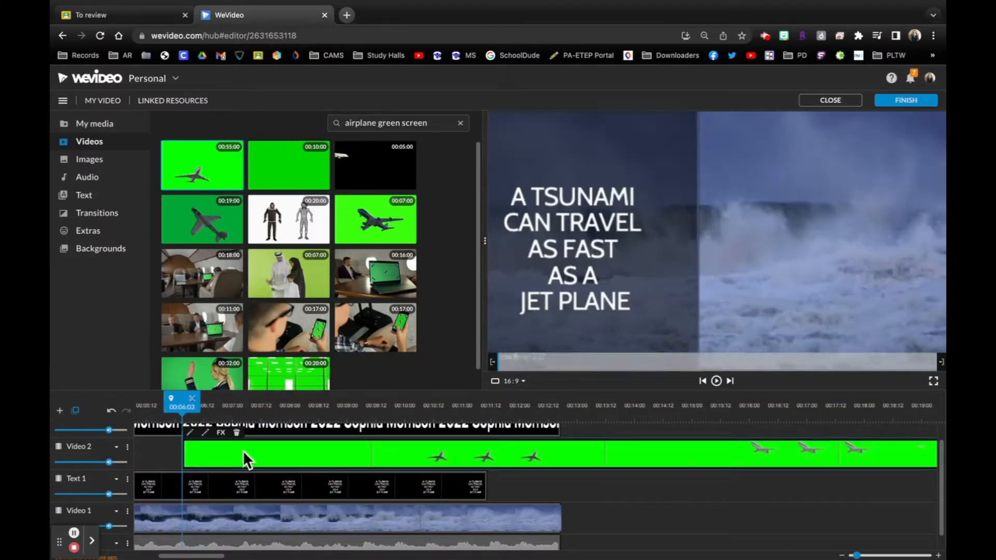
key("space")
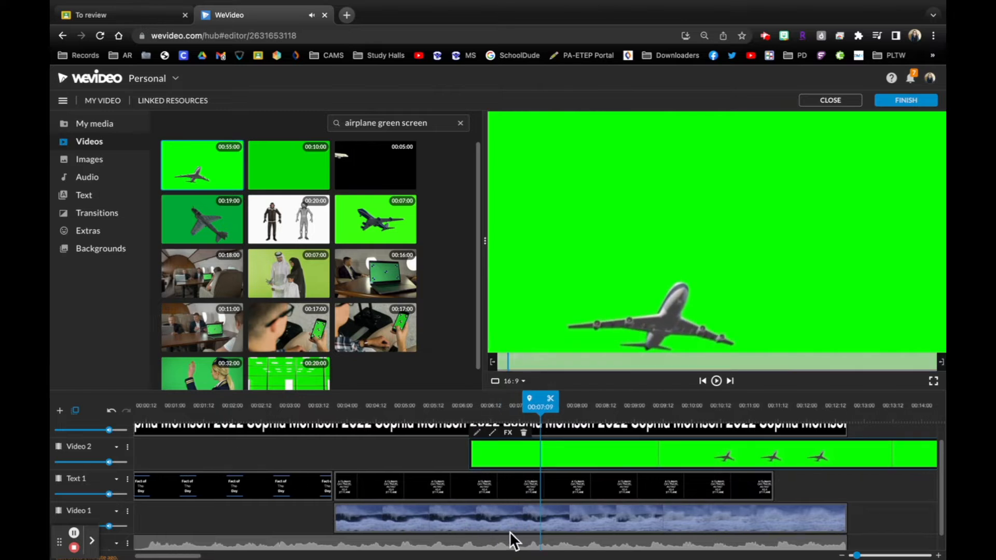
- Try keying out the green background (#11ff09) of the 55-second airplane clip and preview it over the tsunami footage
scroll(555, 515, "down", 1)
scroll(555, 516, "left", 1)
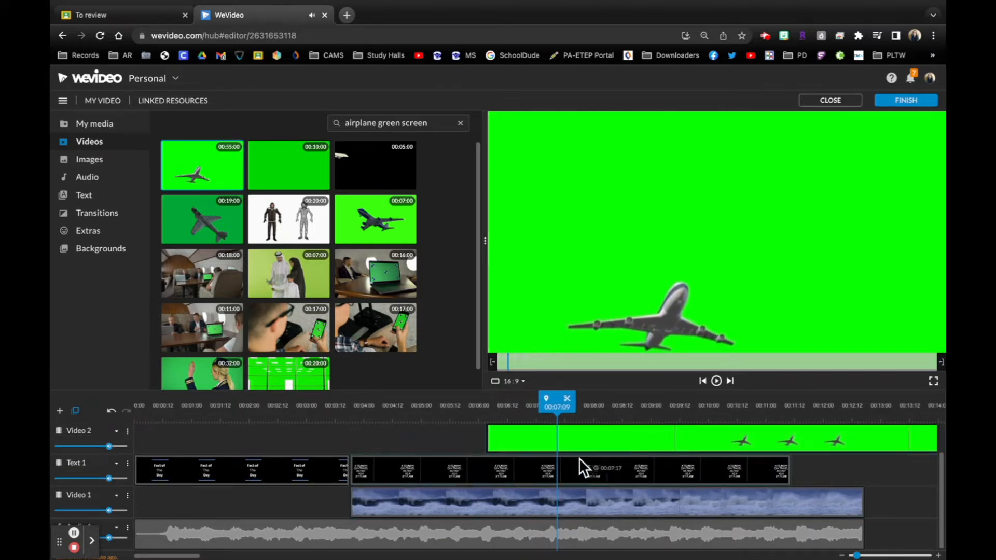
double_click(587, 441)
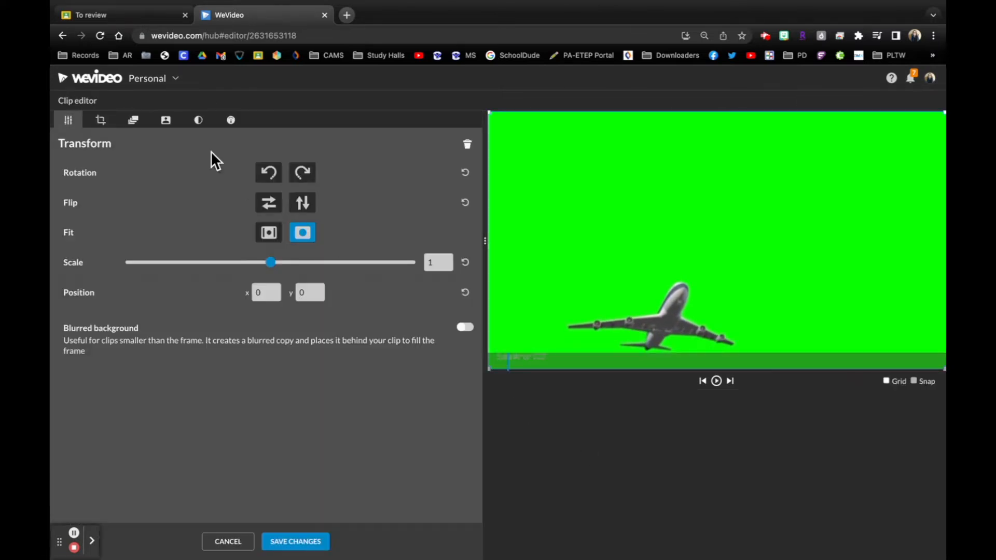
left_click(165, 121)
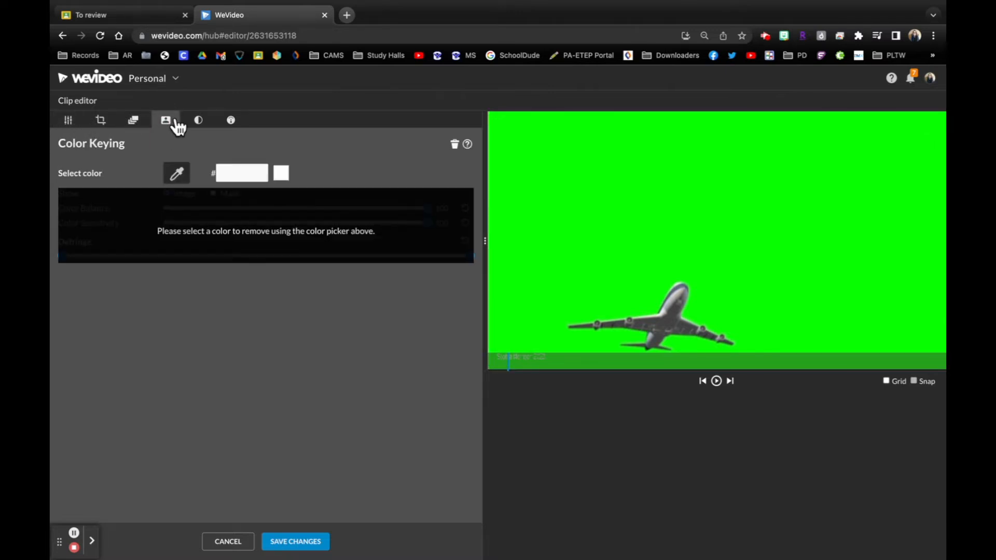
left_click(176, 173)
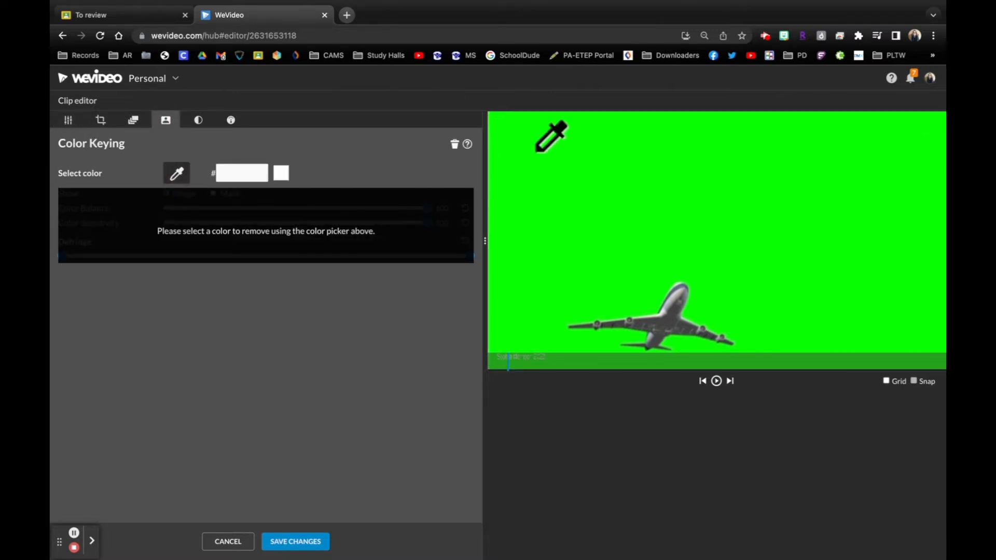
left_click(580, 154)
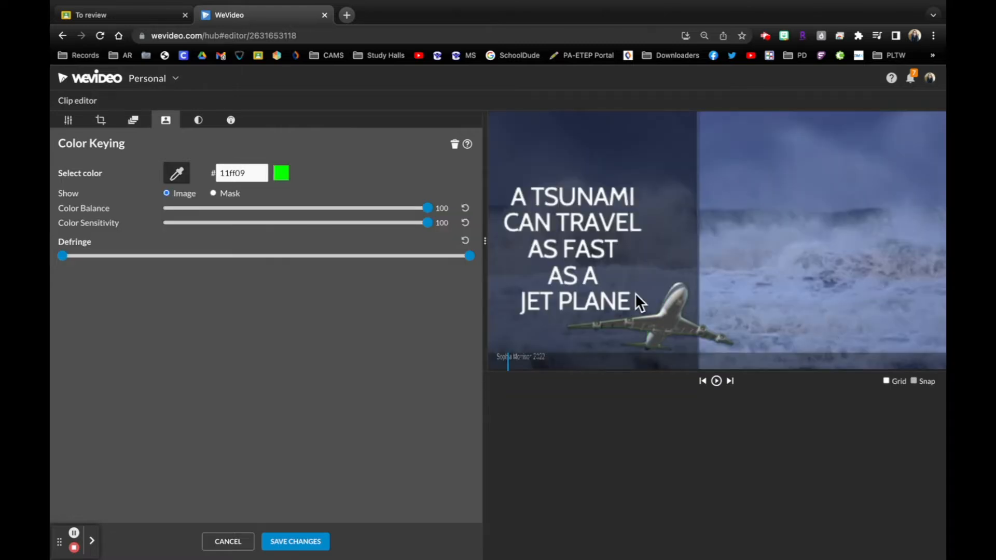
left_click(716, 381)
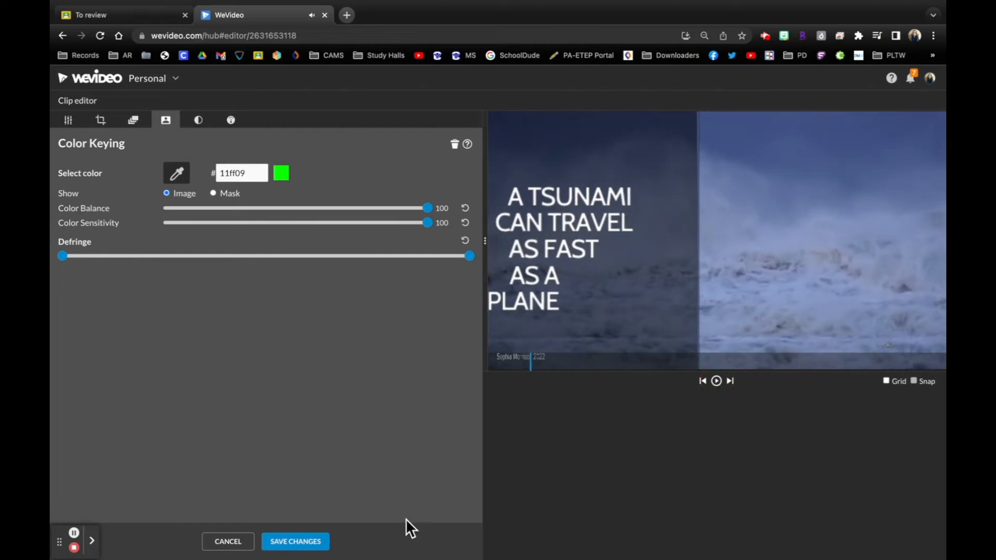
left_click(237, 542)
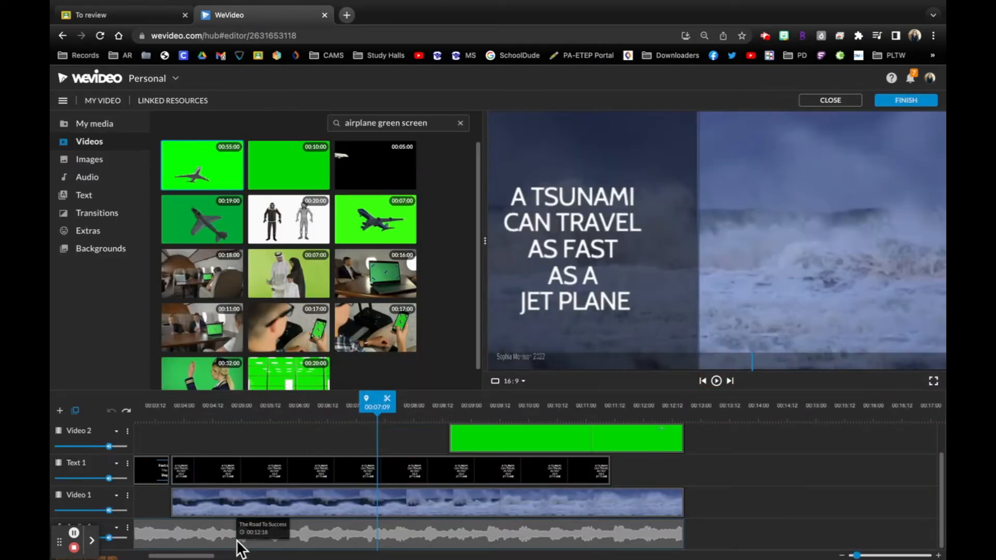
- Replay the tsunami title from the start of its clip and pause at about 00:05:11
scroll(657, 463, "left", 5)
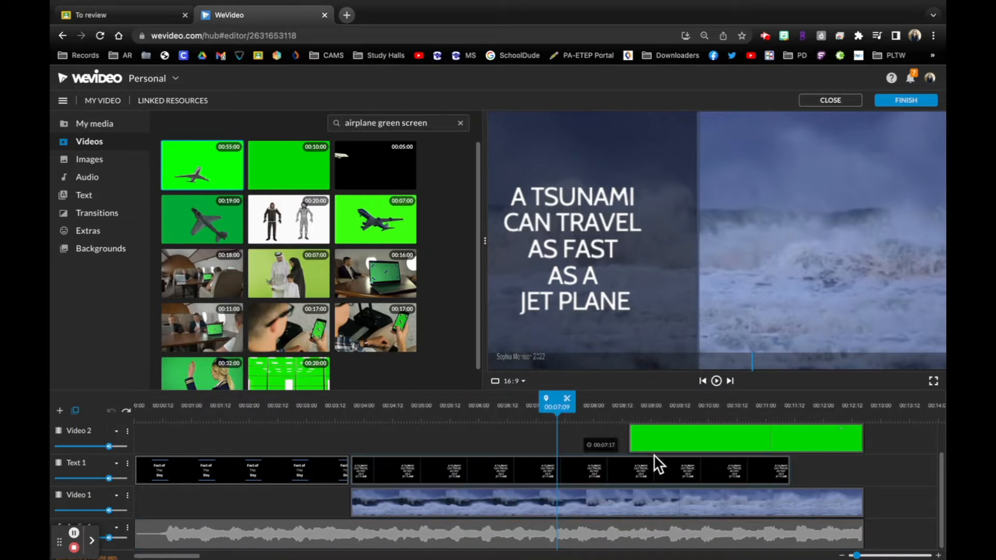
left_click_drag(557, 404, 350, 406)
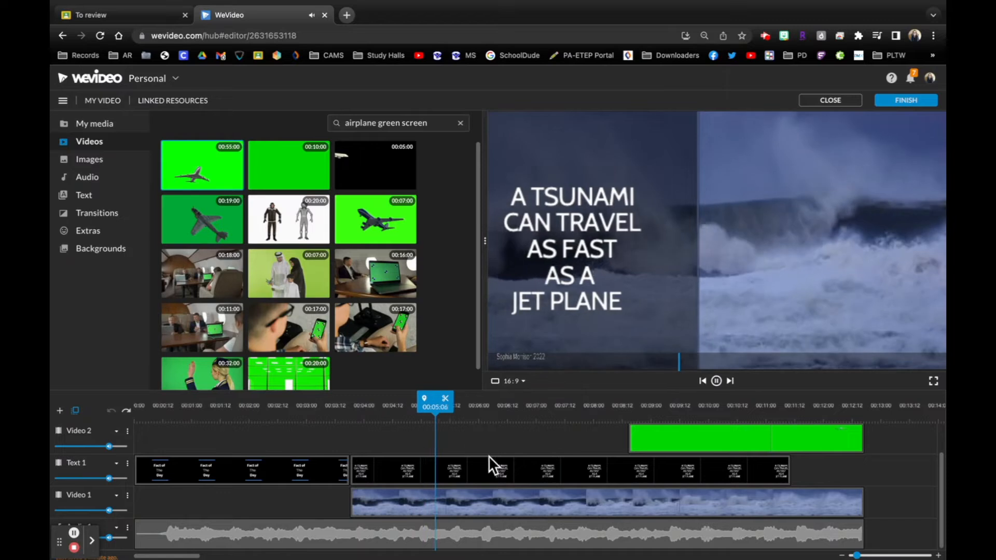
key("space")
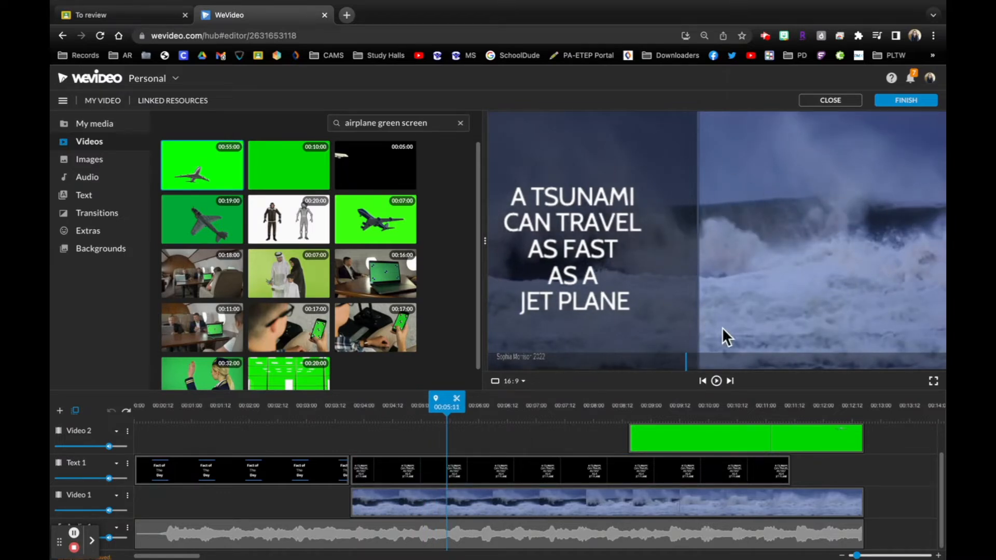
- Try black (#000000) as the second palette colour of the tsunami title and discard the change
double_click(461, 465)
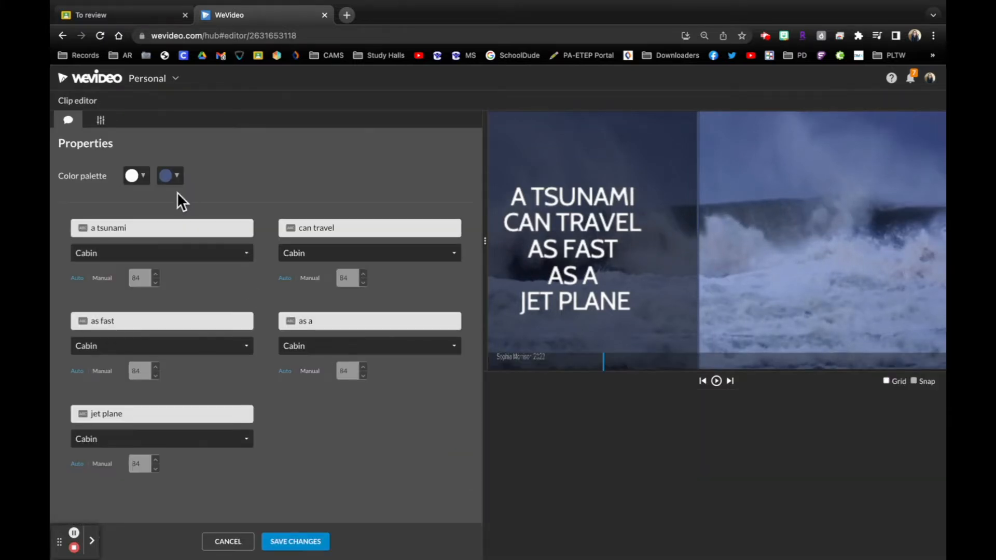
left_click(171, 177)
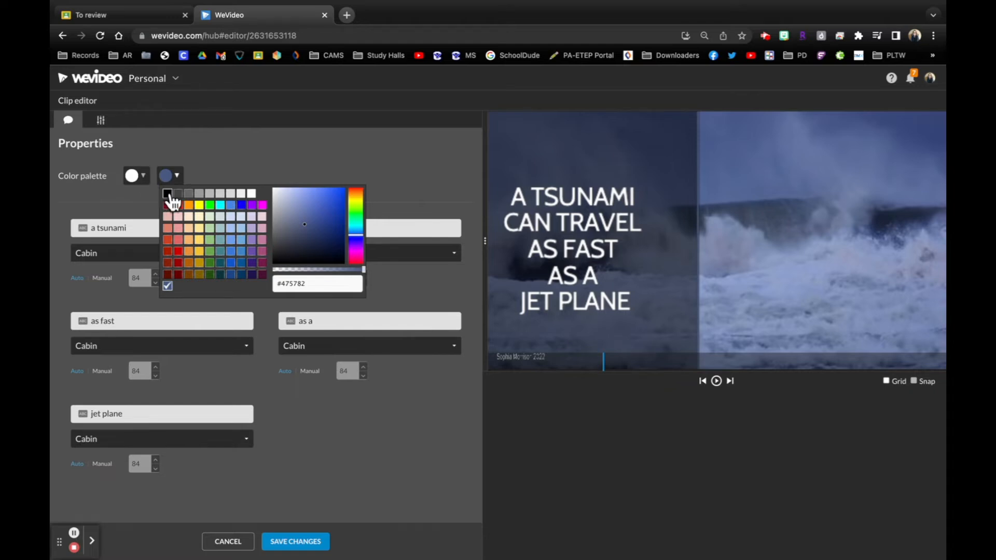
left_click(168, 194)
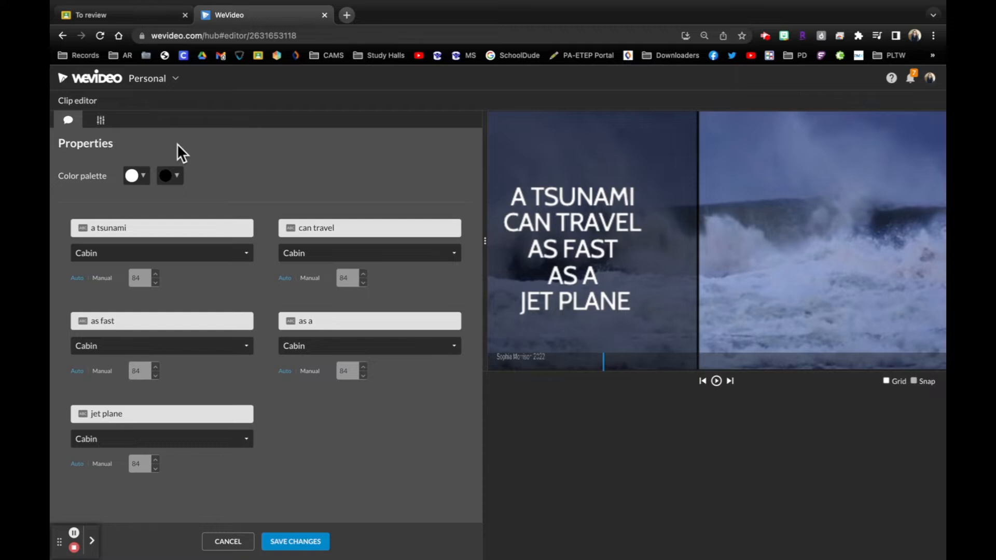
left_click(173, 177)
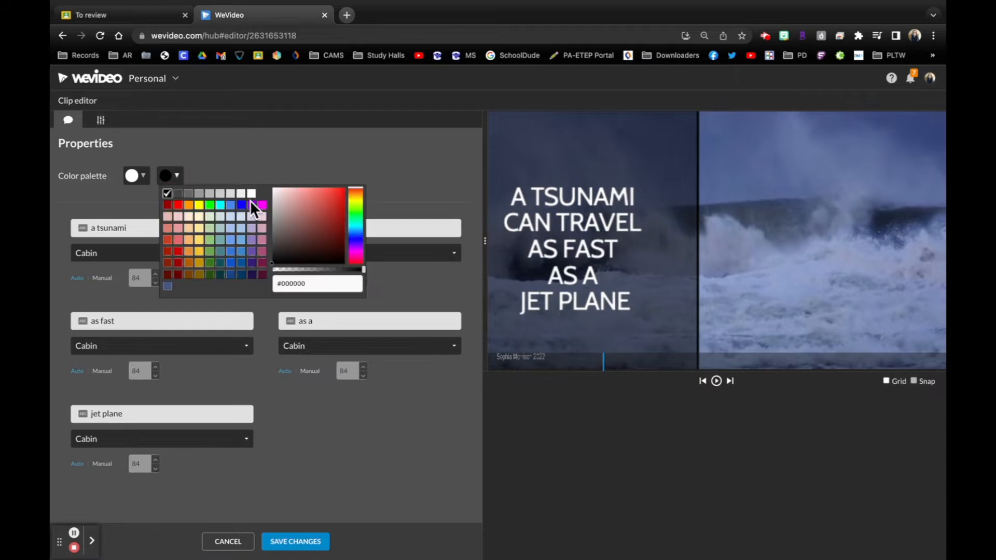
left_click(376, 152)
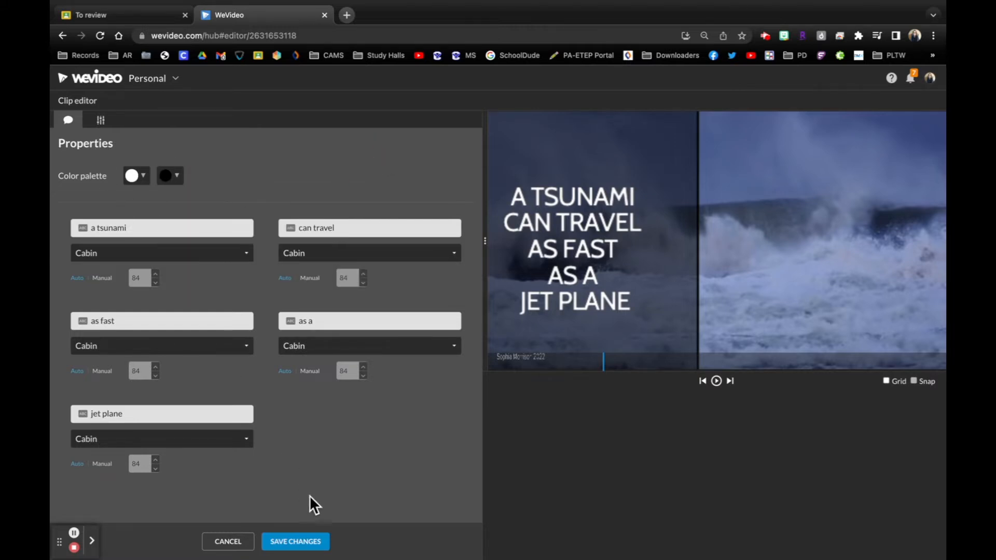
left_click(228, 542)
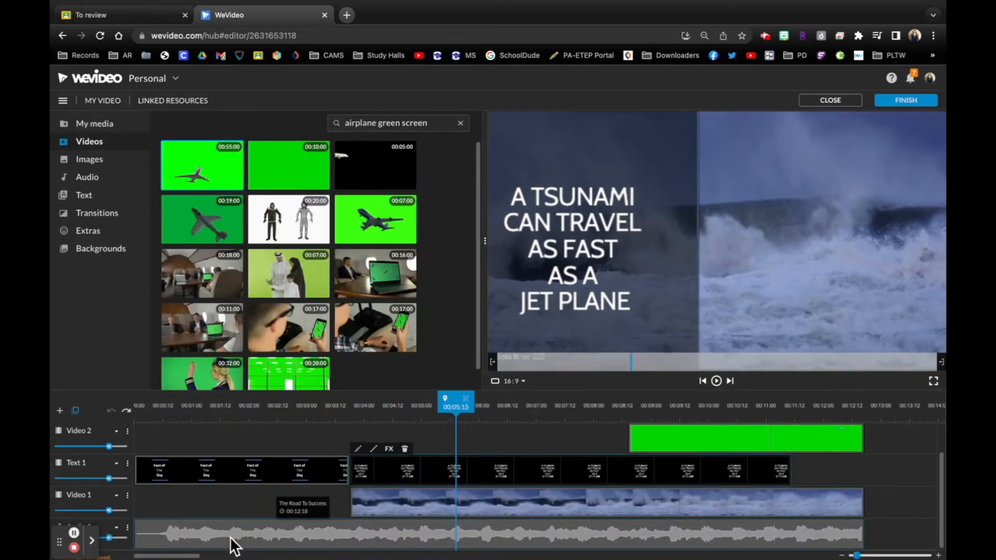
- Browse the text templates and the full Titles collection for an alternative motion title
left_click(85, 195)
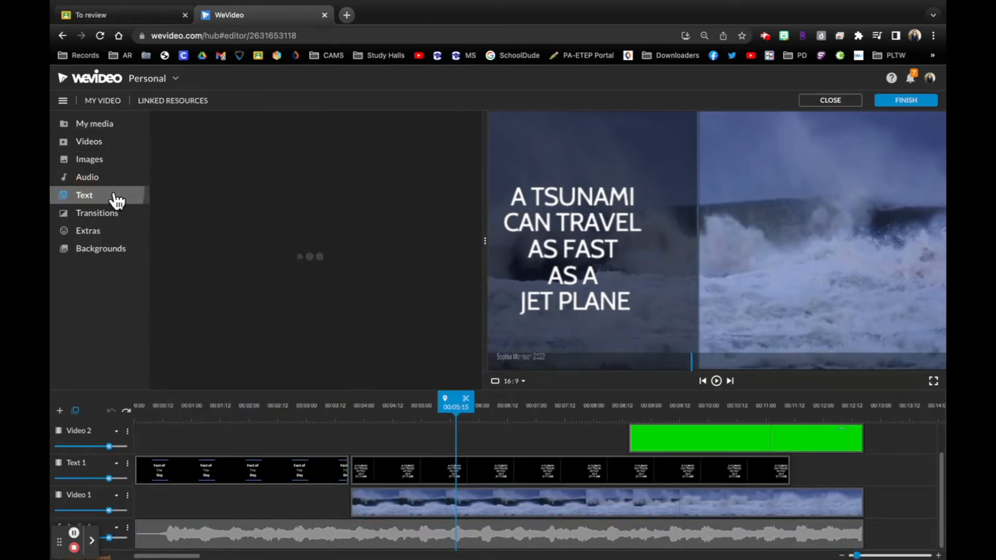
scroll(334, 306, "down", 1)
scroll(333, 304, "up", 1)
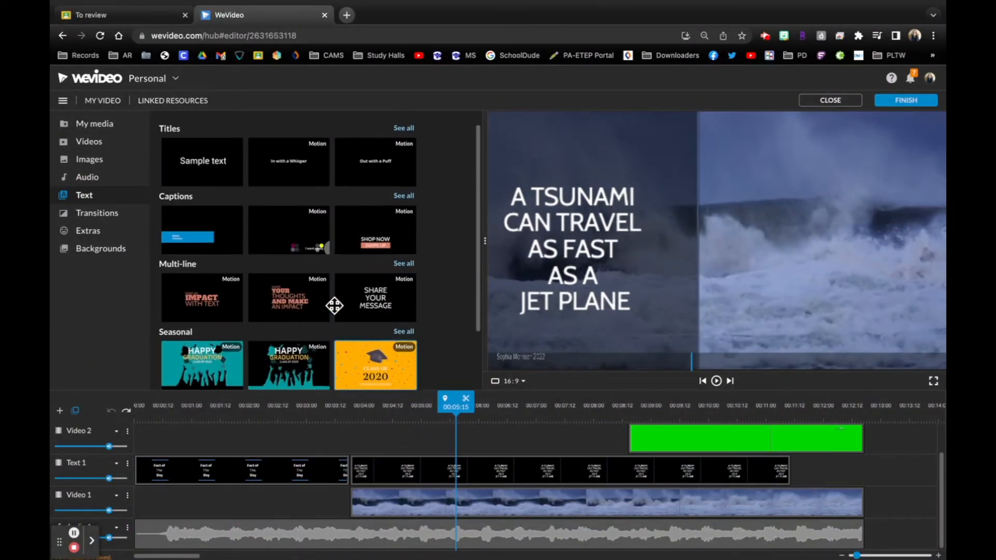
scroll(397, 250, "down", 1)
scroll(402, 243, "up", 1)
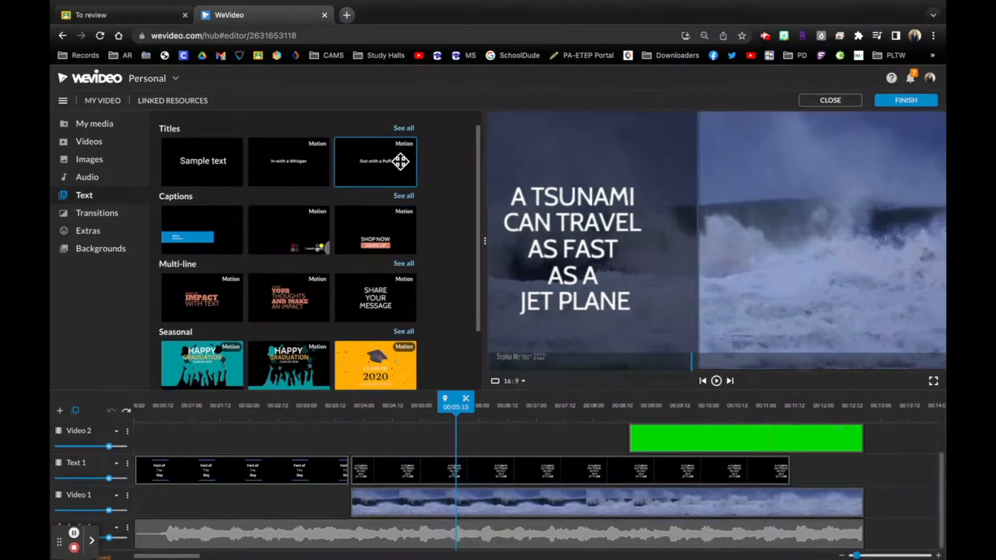
left_click(404, 128)
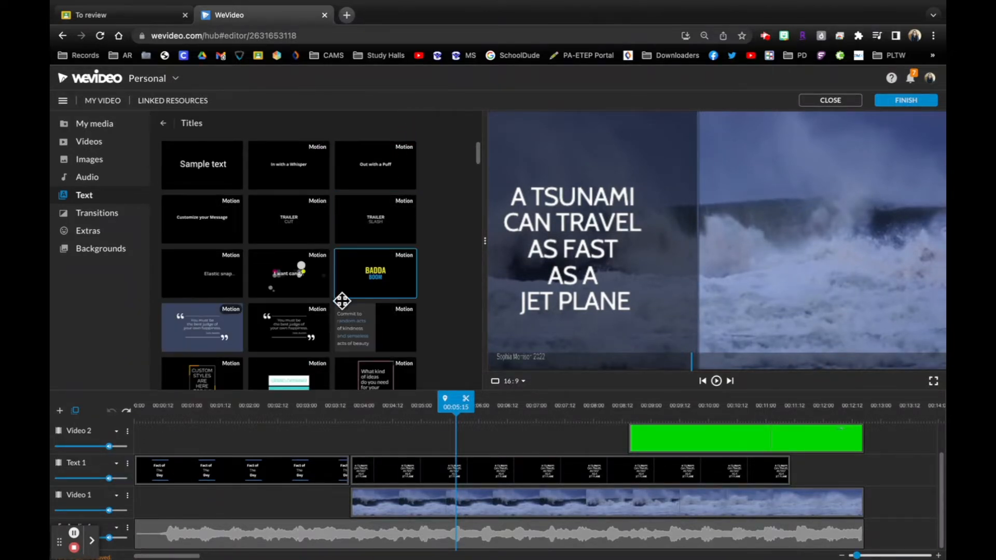
scroll(373, 327, "down", 2)
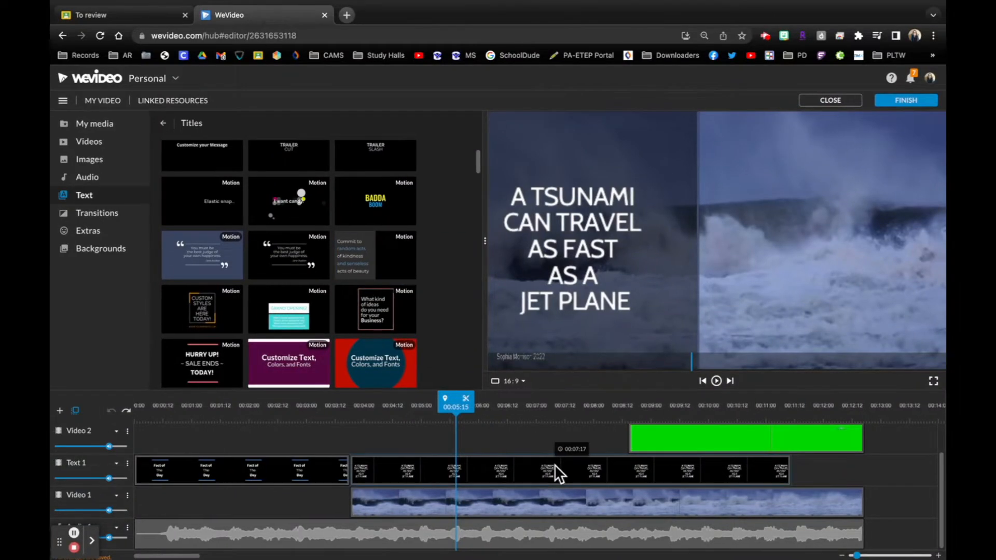
- Replace the tsunami title on the Text 1 track with the purple "Customize Text, Colors, and Fonts" motion title and play it
scroll(562, 466, "up", 1)
left_click(541, 500)
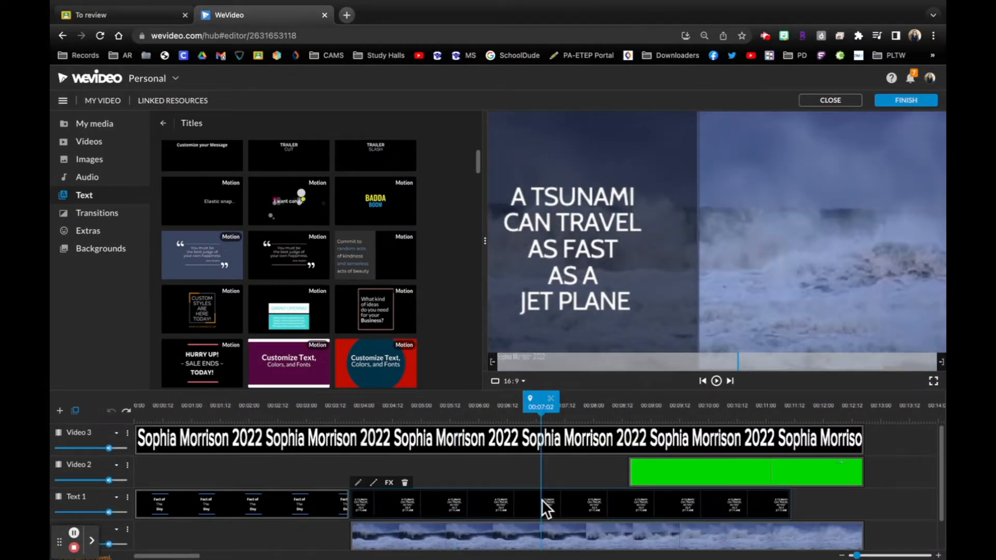
key("Delete")
scroll(301, 251, "down", 2)
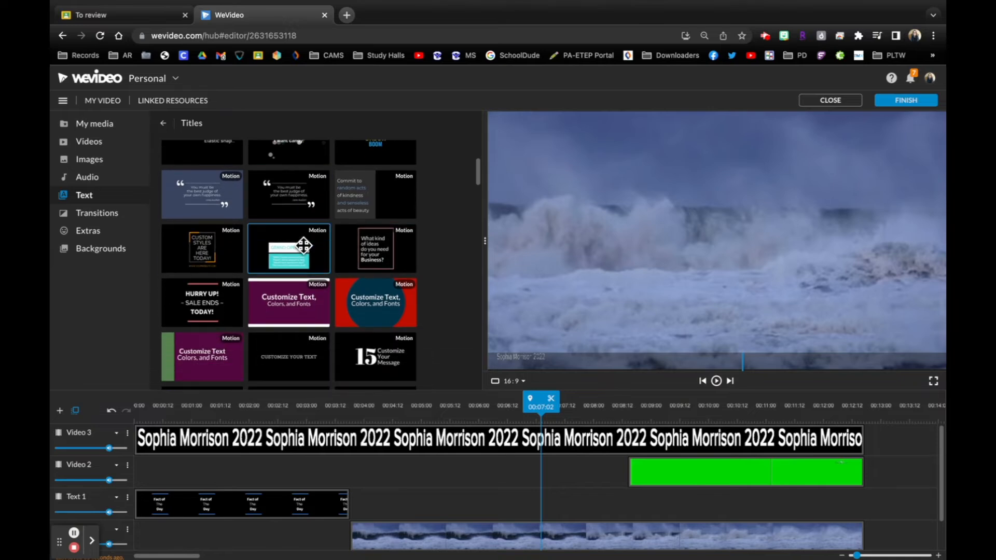
scroll(289, 247, "down", 1)
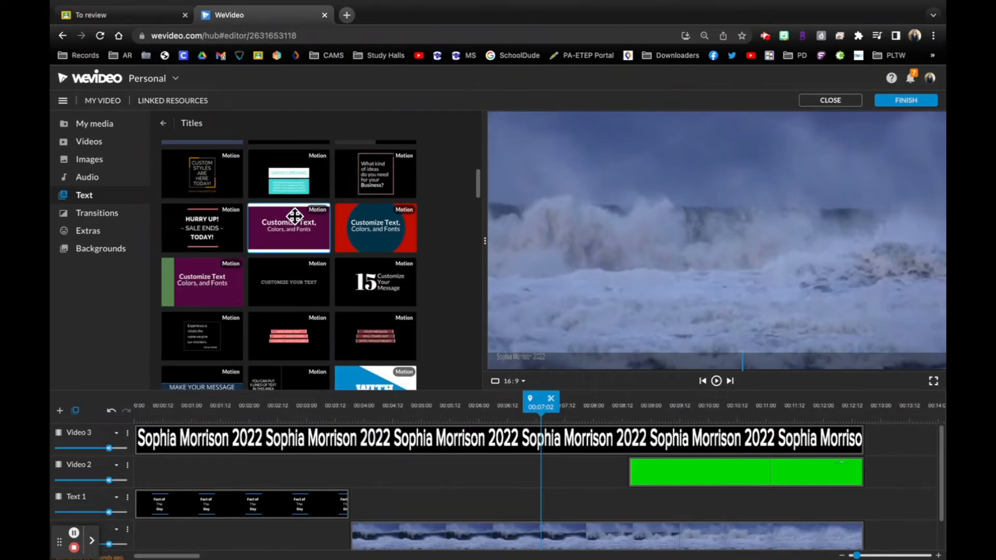
left_click_drag(292, 240, 363, 511)
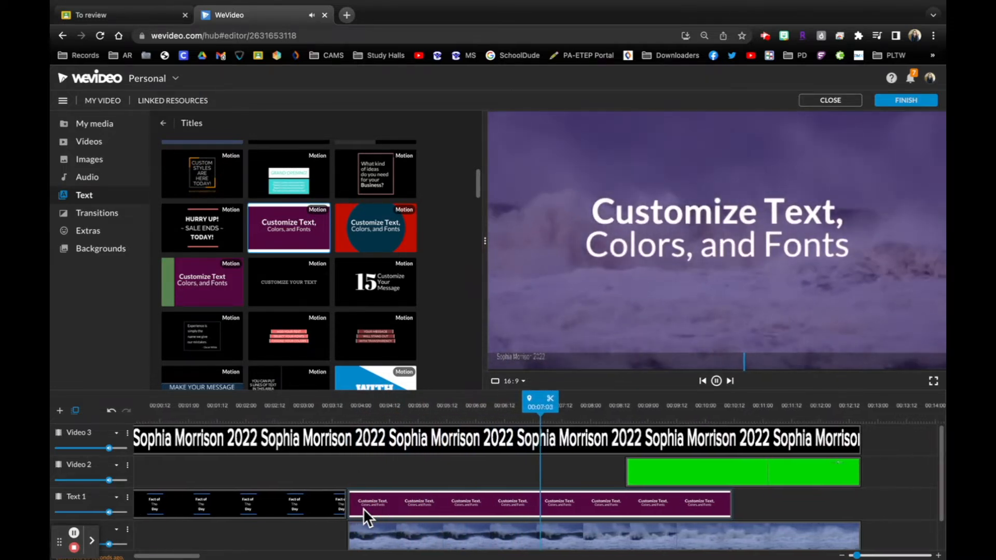
key("space")
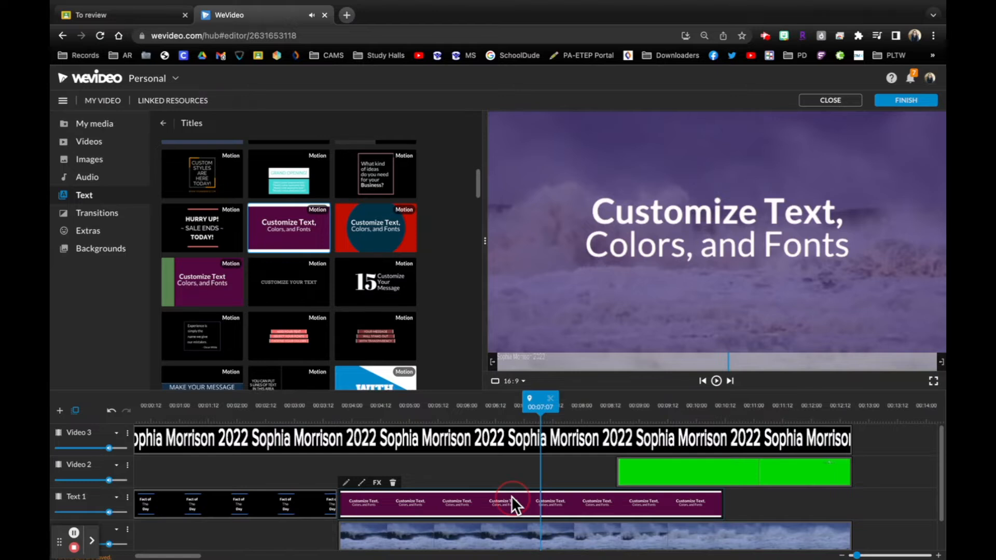
- Change the new title's translucent overlay from pink to blue and adjust its opacity
double_click(511, 499)
left_click(280, 176)
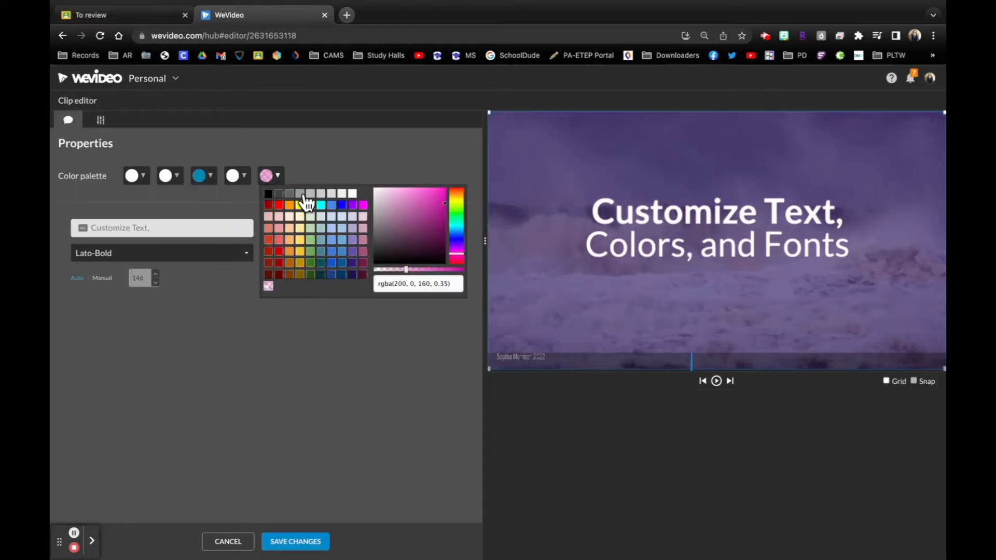
mouse_move(410, 270)
left_mouse_down()
mouse_move(450, 270)
mouse_move(425, 270)
left_mouse_up()
left_click(342, 205)
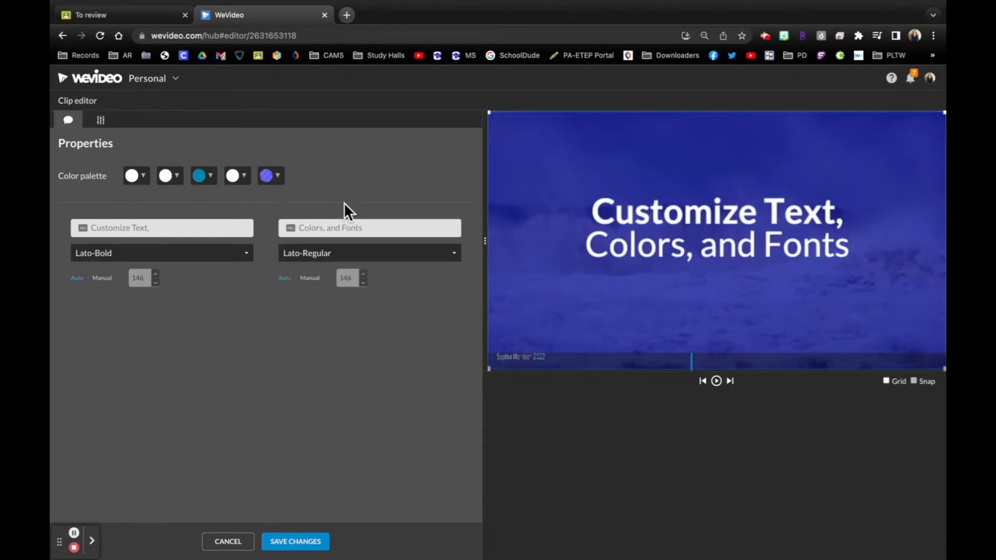
left_click(280, 174)
left_click_drag(426, 270, 421, 270)
left_click(225, 197)
- Set the title's two lines to "a tsunami can travel" and "faster than a jetplane", correcting the spelling of tsunami
left_click(157, 227)
type("a t")
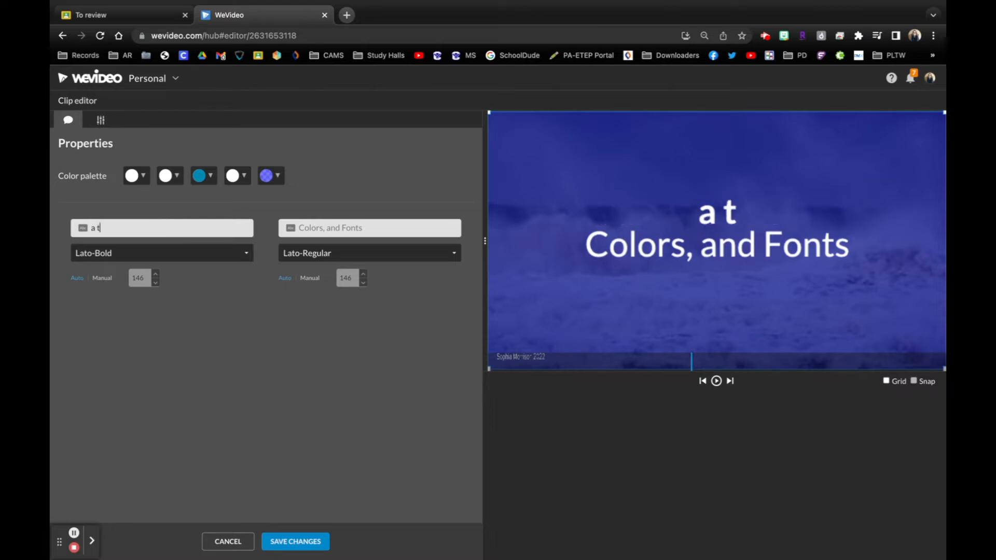
type("sunimai")
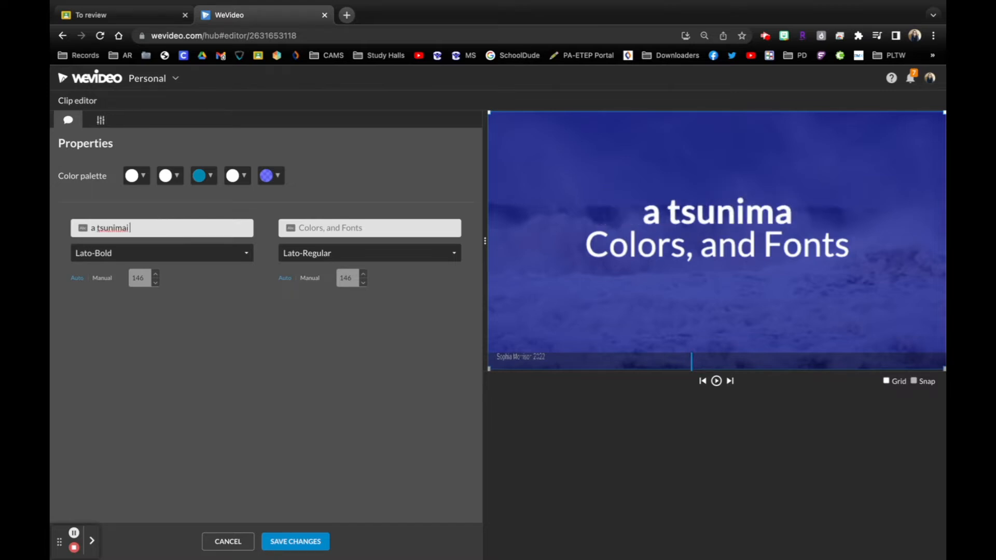
type(" can travel")
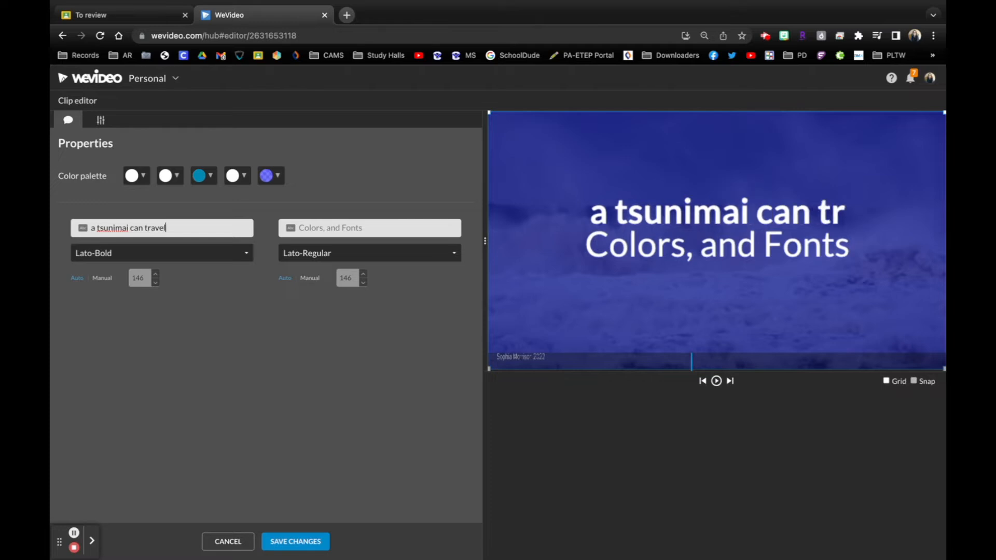
key("Tab")
type("faster than a")
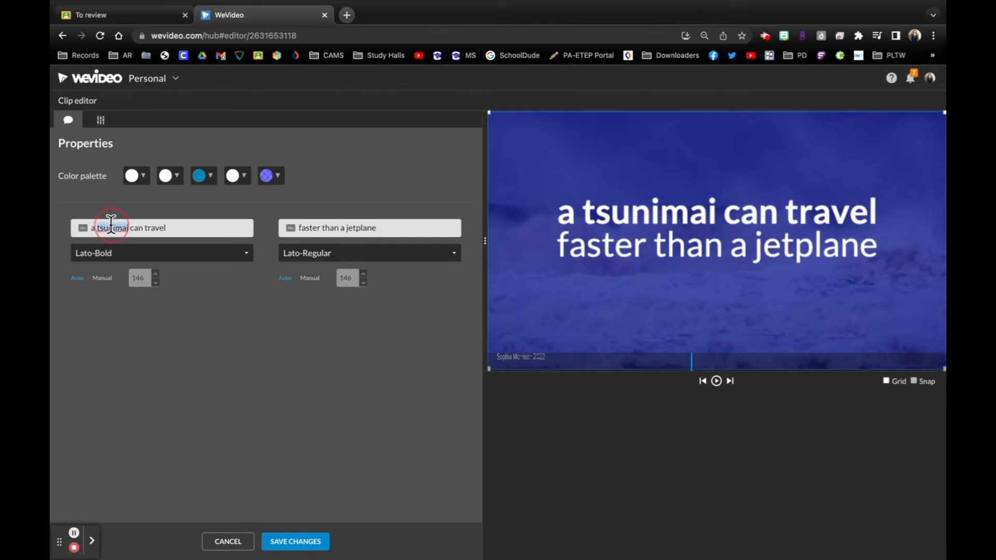
right_click(112, 224)
left_click(127, 233)
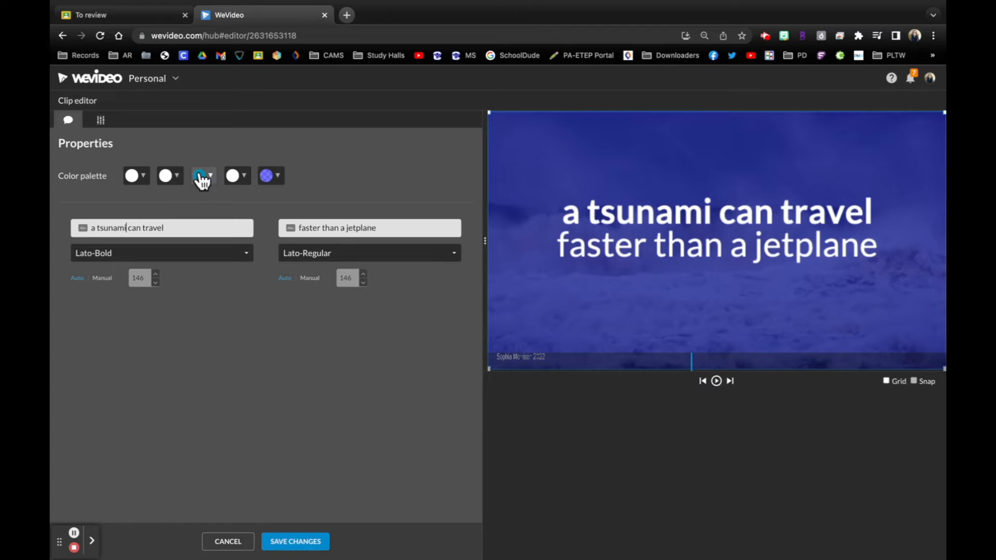
- Try black as the title's third palette colour, play the clip and discard its edits
left_click(206, 179)
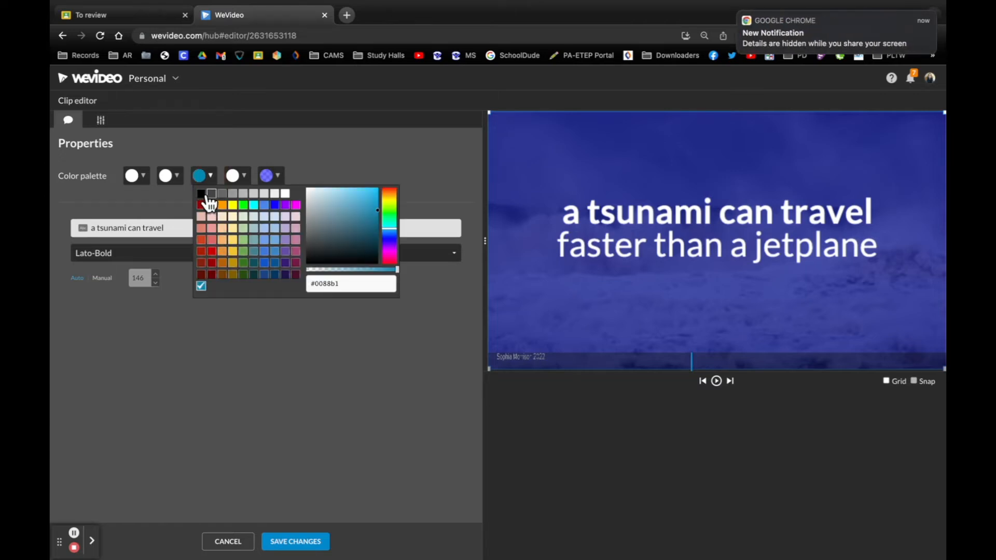
left_click(201, 194)
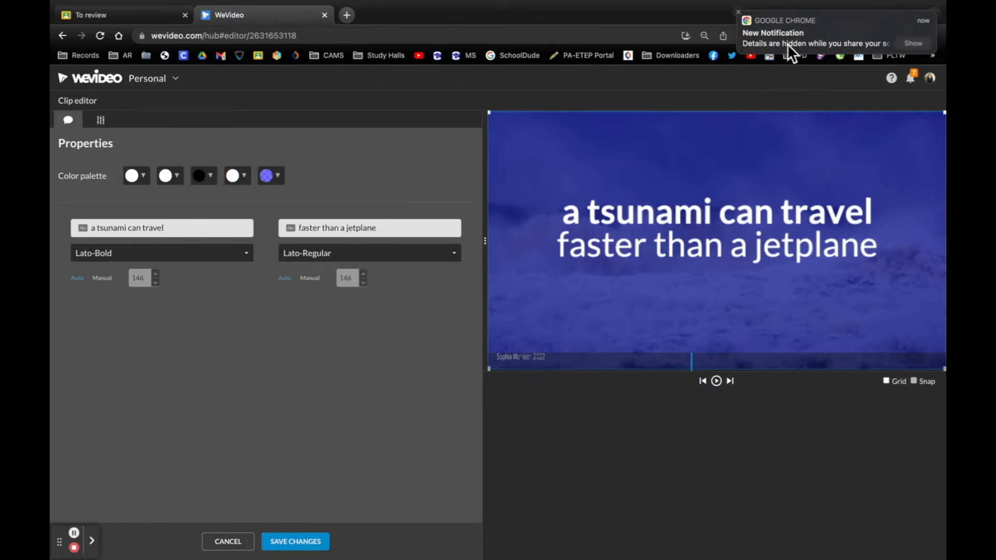
left_click(738, 10)
left_click(168, 176)
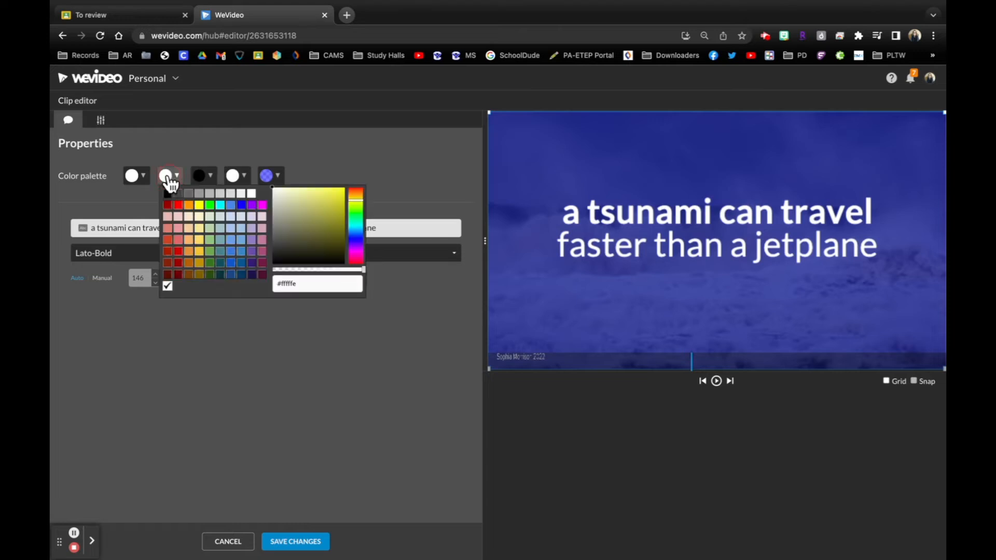
left_click(402, 154)
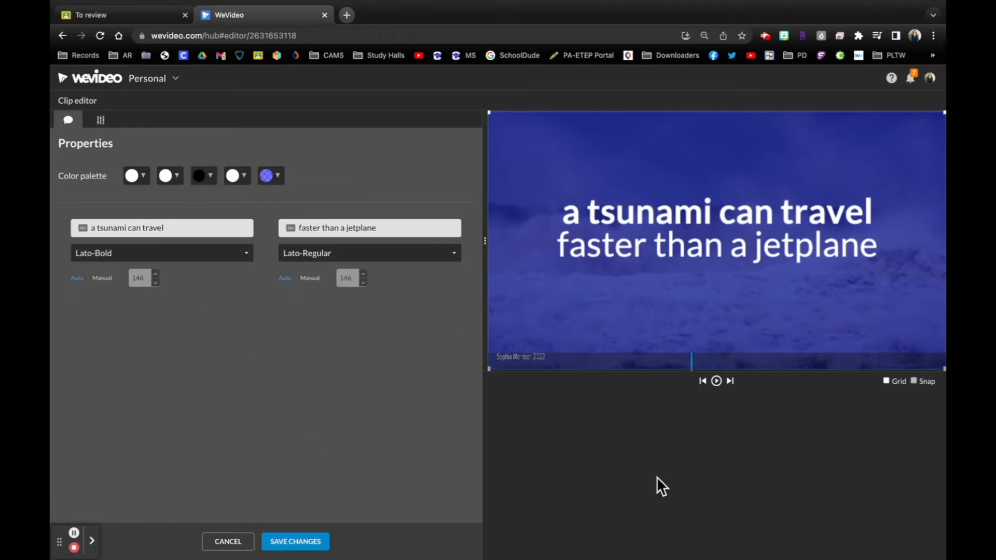
left_click(716, 380)
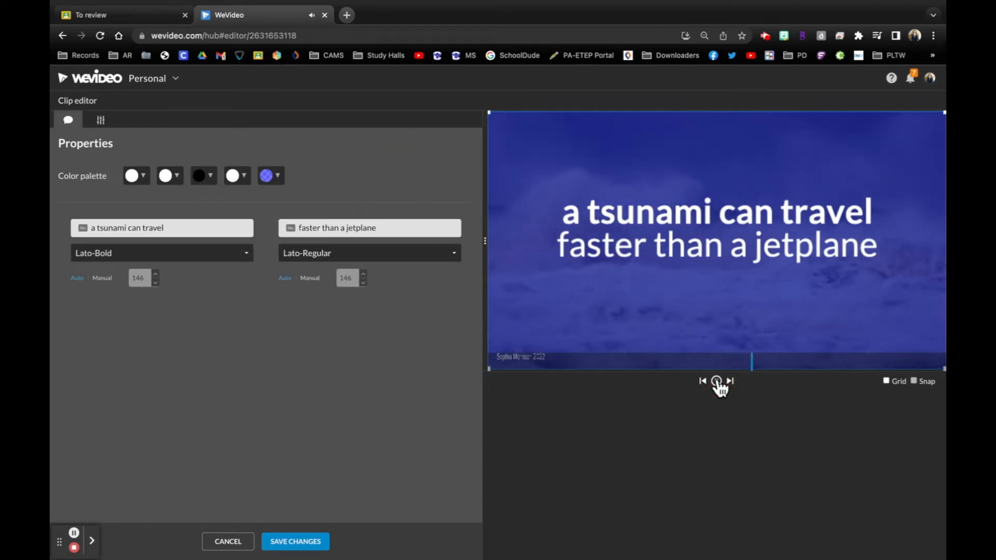
left_click(228, 541)
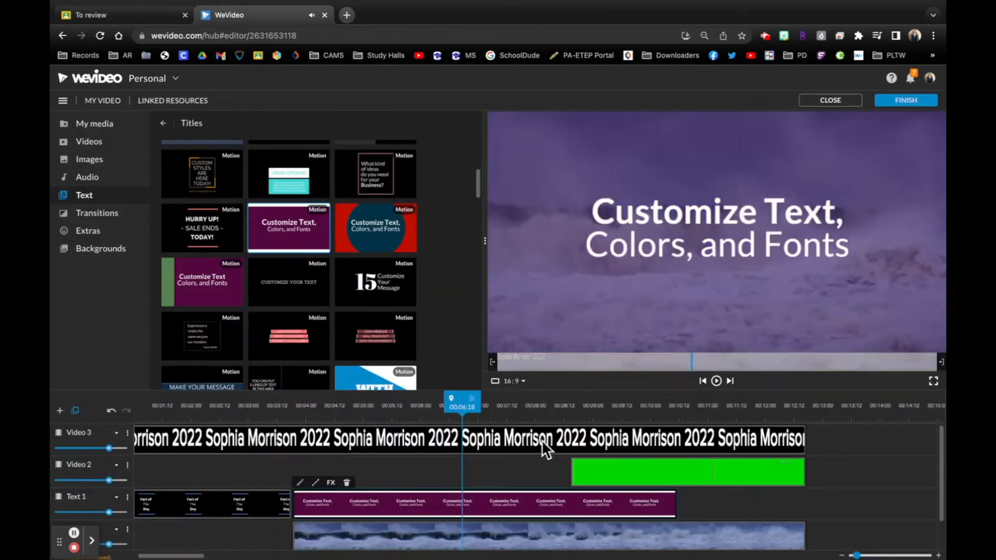
- Play the replacement title's opening animation on the timeline and undo the replacement of the tsunami title
left_click_drag(476, 411, 314, 407)
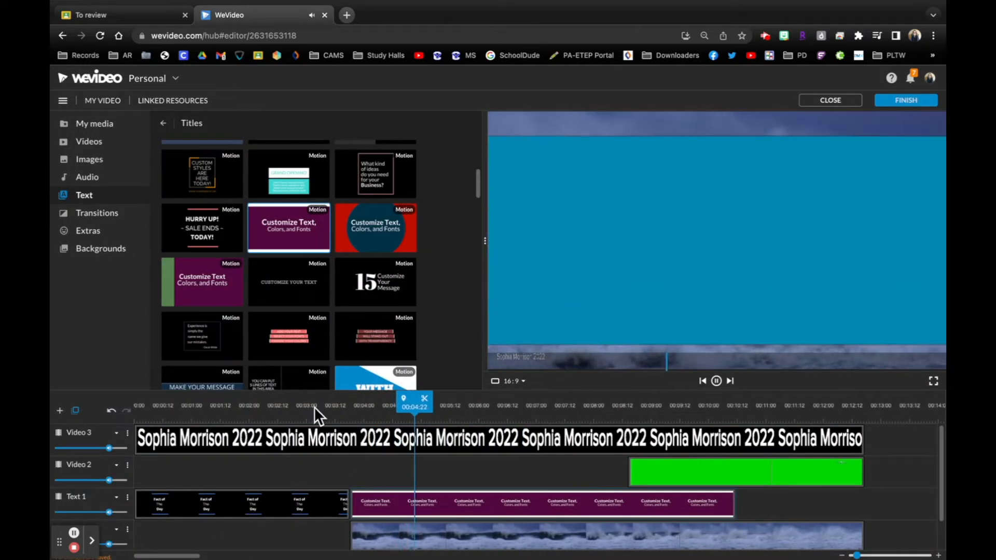
key("space")
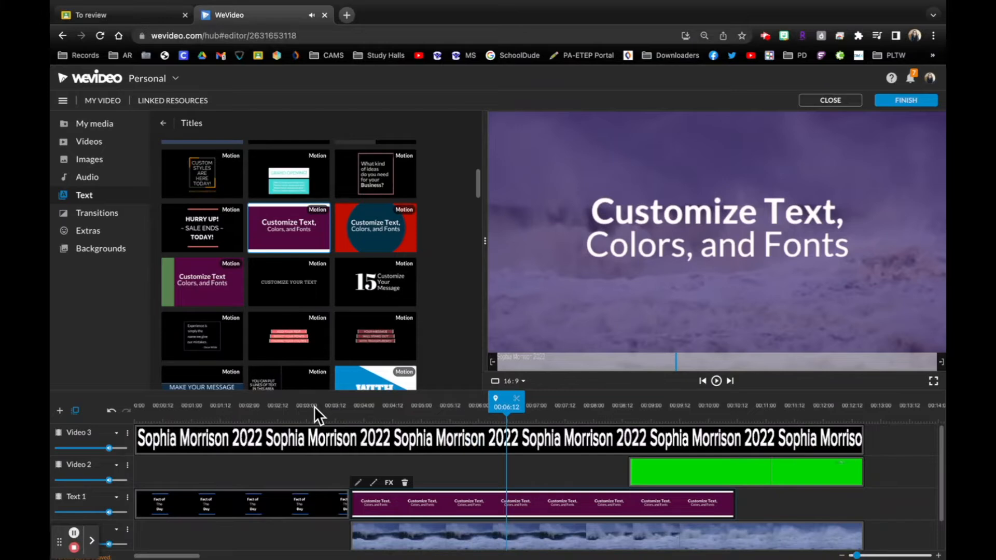
key("ctrl+z")
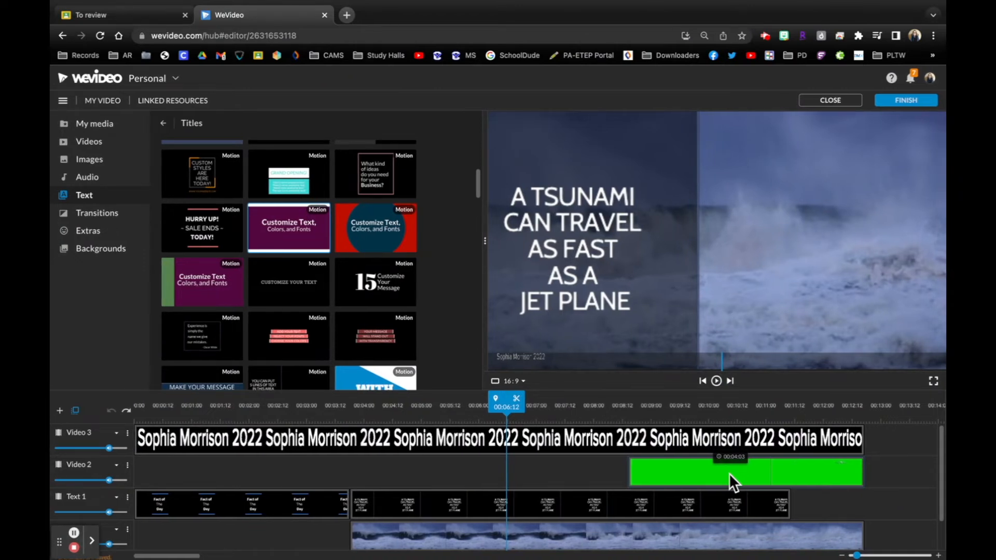
- Add a Video/Text track named Video 4 and move the name watermark and green-screen clips up one track each, leaving Video 2 empty
scroll(696, 468, "down", 1)
scroll(696, 468, "up", 1)
left_click_drag(484, 241, 669, 211)
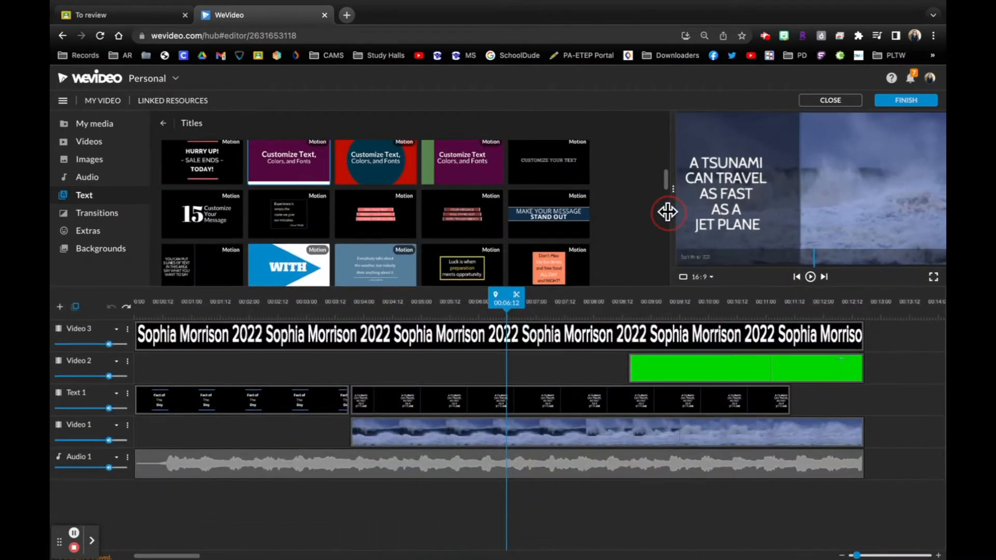
left_click(60, 306)
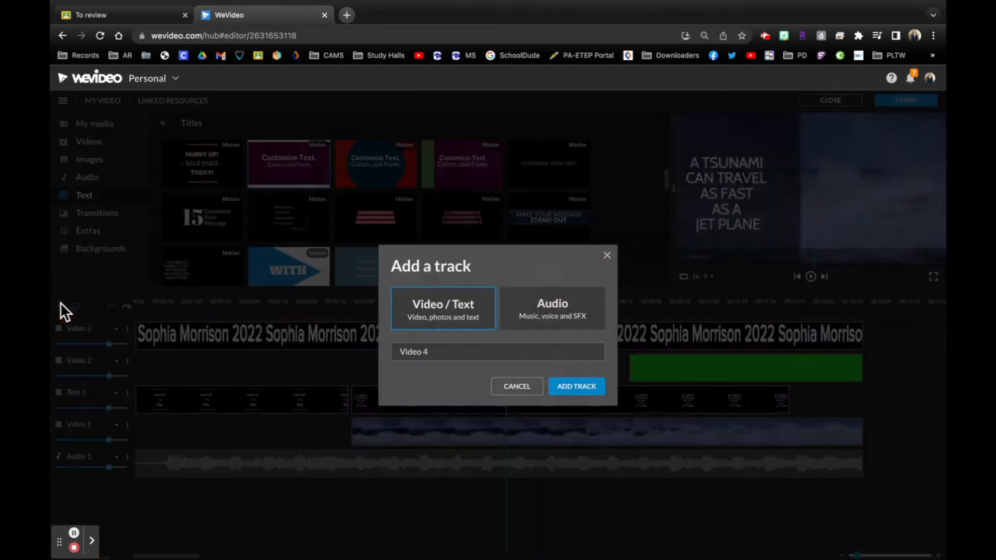
left_click(589, 388)
left_click_drag(588, 369, 584, 347)
left_click_drag(680, 393, 683, 375)
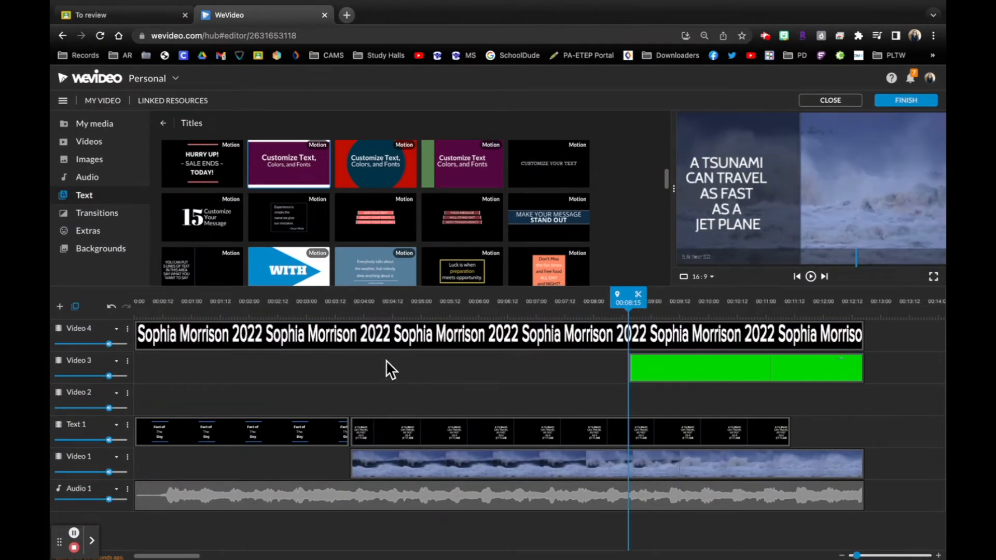
- Replace the tsunami title with two stacked "Make your message stand out" titles on Video 2 and Text 1, starting with the wave footage
left_click_drag(547, 211, 383, 408)
key("Delete")
left_click_drag(451, 398, 436, 403)
left_click_drag(575, 201, 363, 440)
left_click_drag(433, 396, 441, 388)
- Reposition the Video 2 title near the top of the frame and the Text 1 title near its bottom, saving both clips
double_click(504, 406)
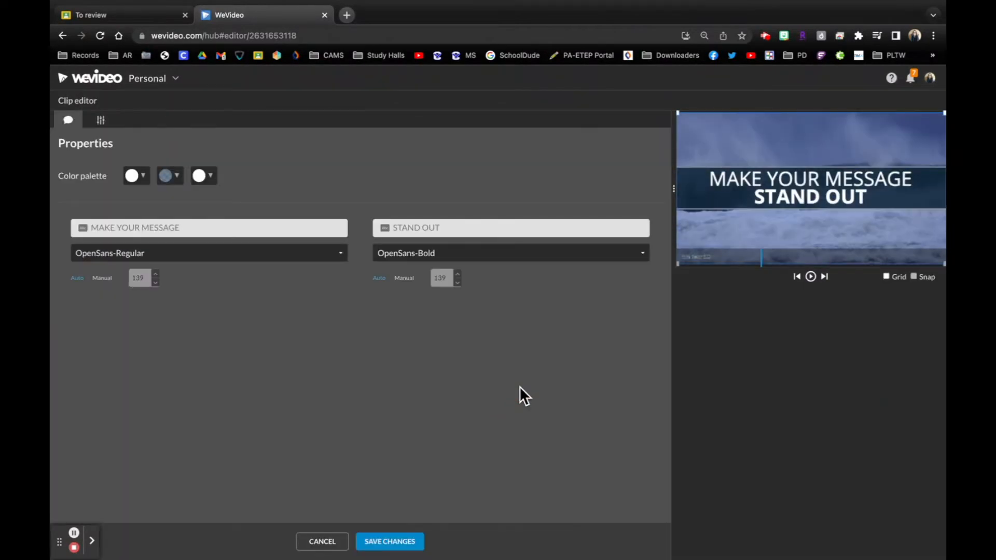
left_click_drag(852, 182, 853, 135)
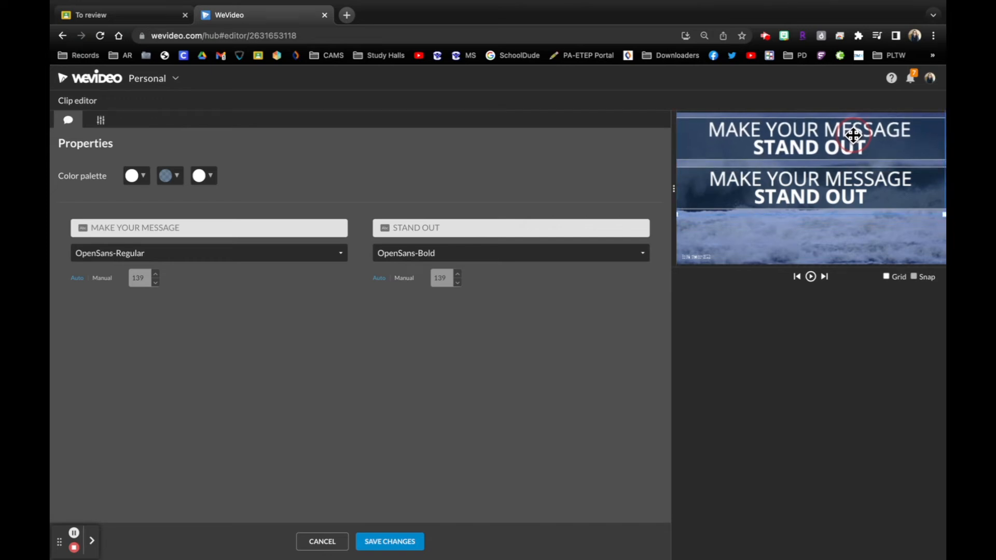
left_click(400, 542)
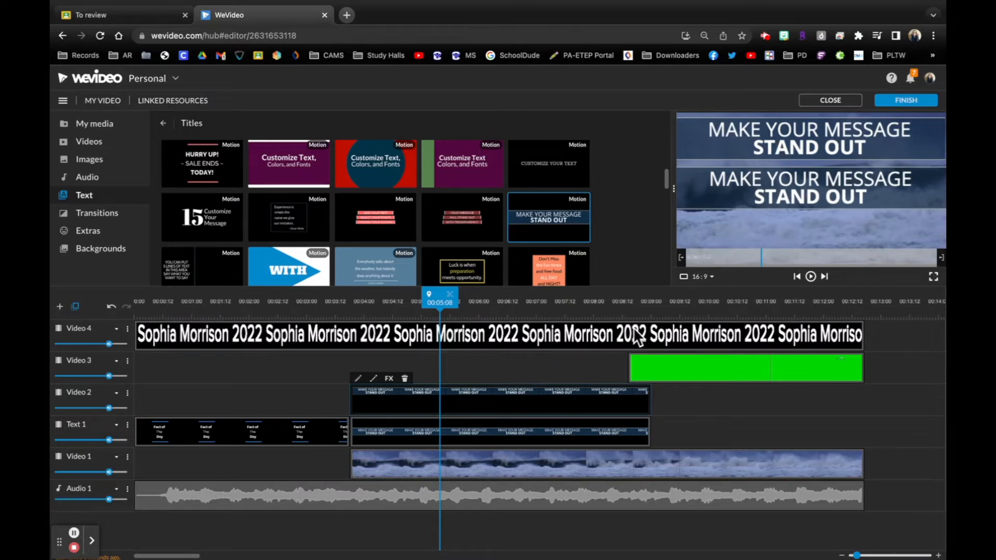
double_click(619, 421)
left_click_drag(825, 196, 824, 233)
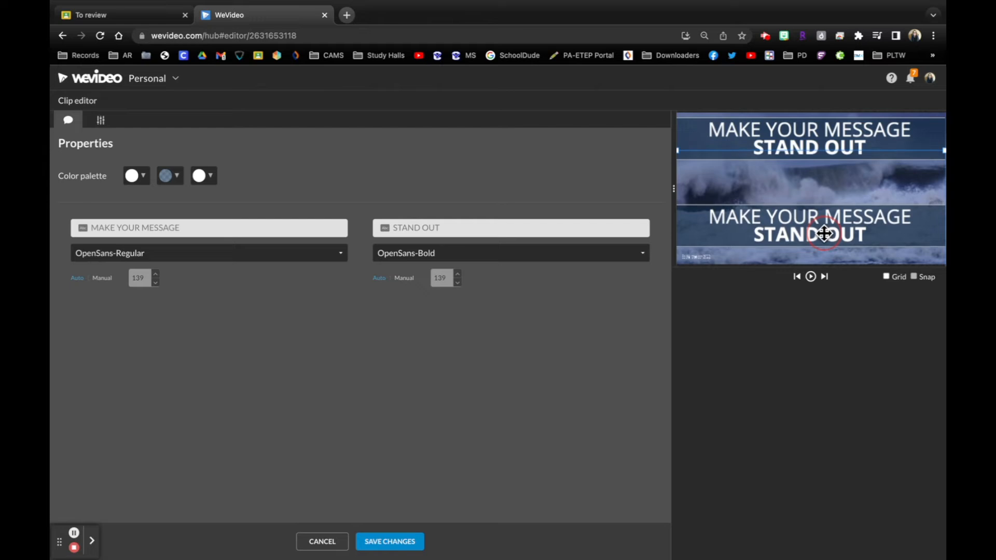
left_click(399, 548)
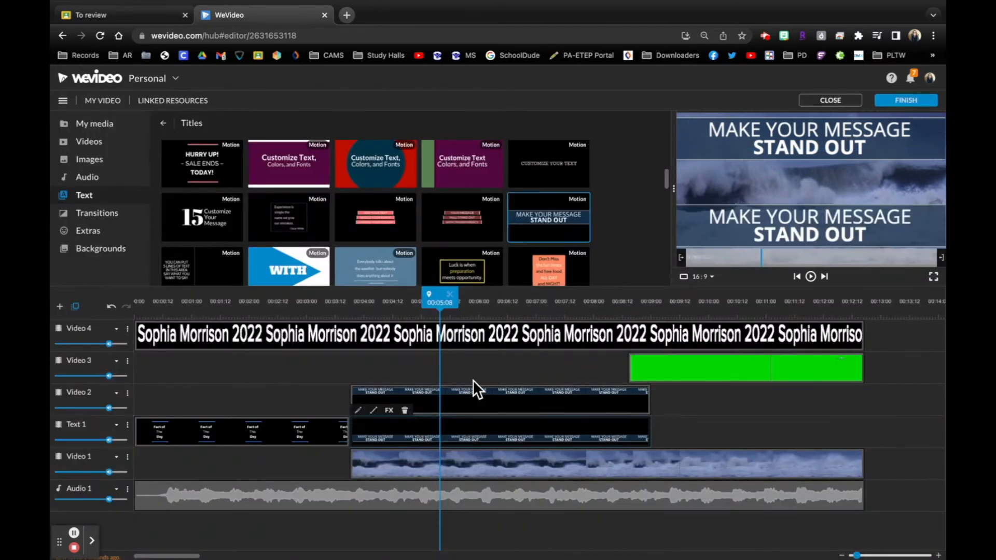
- Lower the Video 2 title slightly, set its second palette colour to translucent dark red, rgba(152, 0, 0, 0.546), and save the clip
double_click(504, 407)
left_click_drag(812, 153, 812, 164)
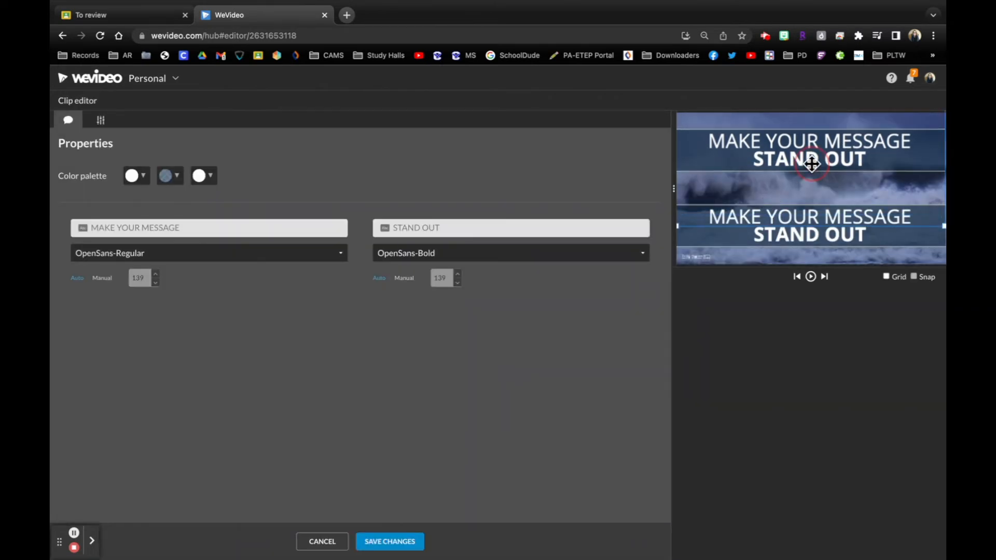
left_click(174, 177)
left_click(168, 205)
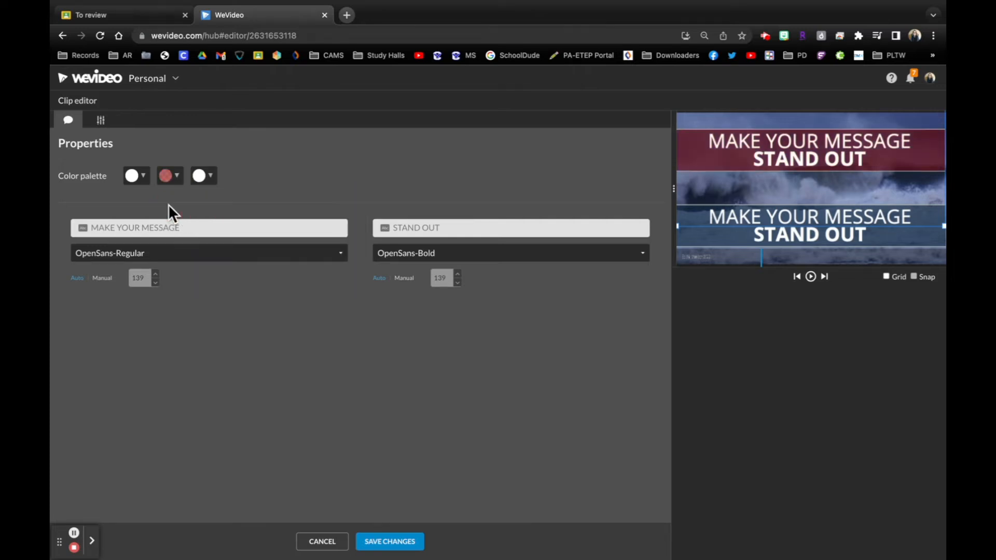
left_click(175, 178)
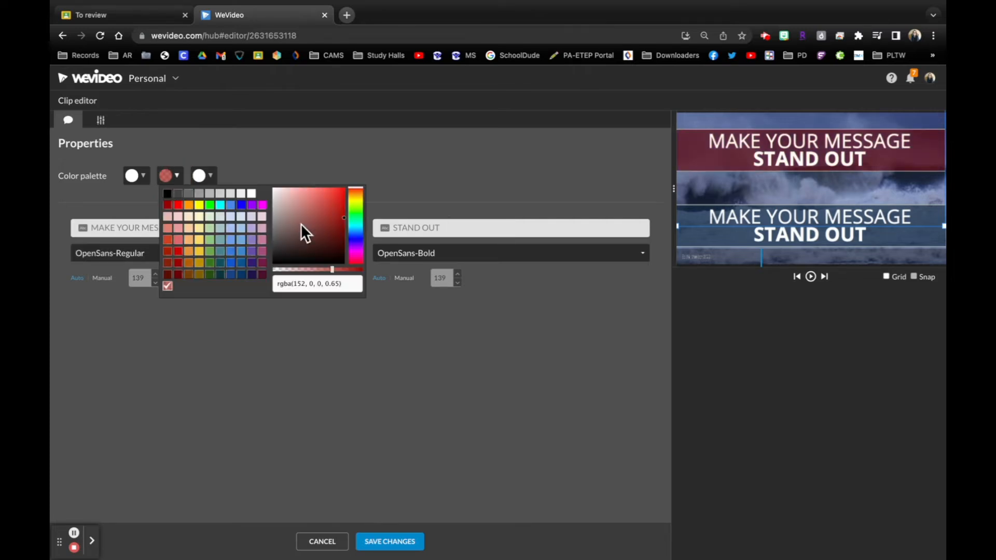
mouse_move(333, 270)
left_mouse_down()
mouse_move(311, 271)
mouse_move(334, 272)
mouse_move(323, 271)
left_mouse_up()
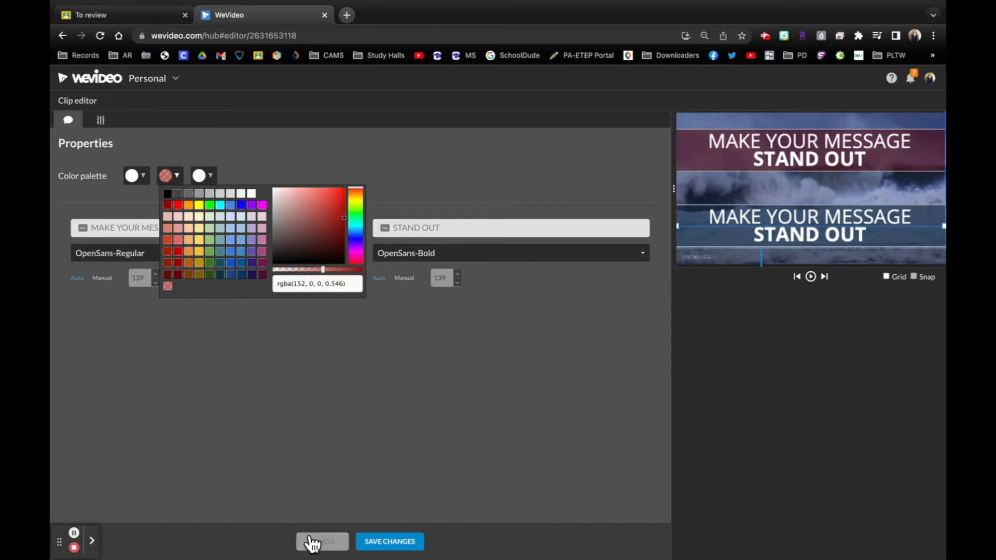
left_click(402, 540)
left_click(402, 542)
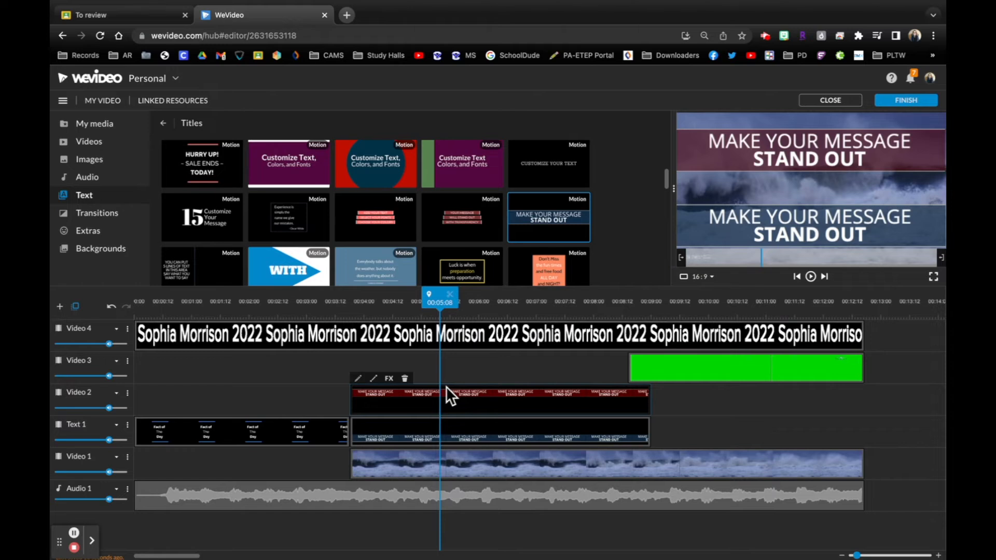
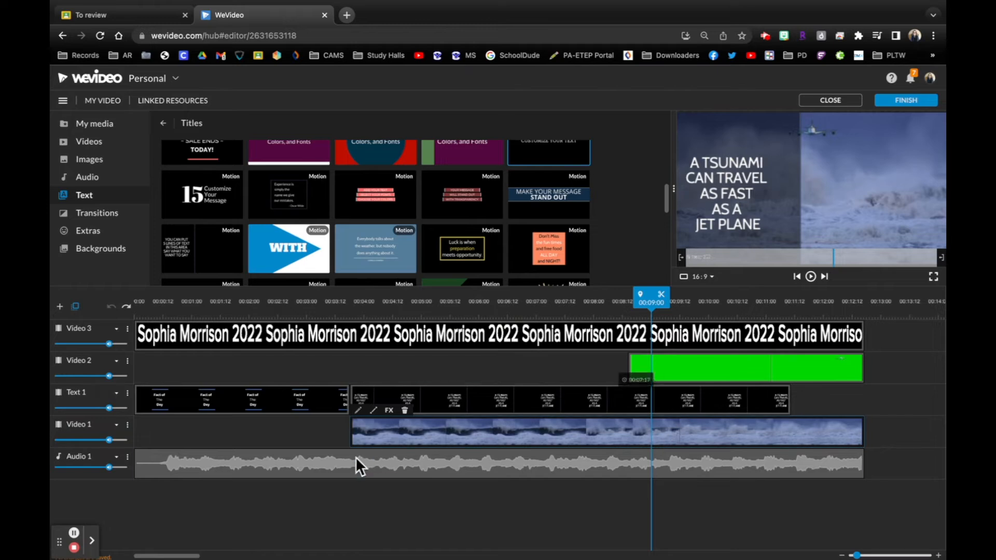
- Play the tsunami video from the beginning and open the volume controls of its Audio 1 clip
left_click(236, 462)
left_click(582, 343)
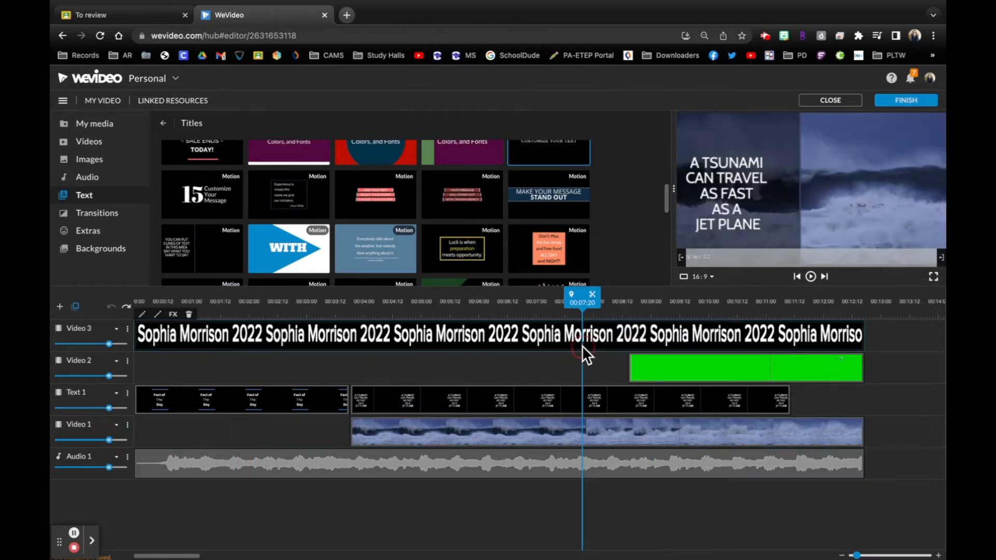
left_click_drag(585, 309, 56, 222)
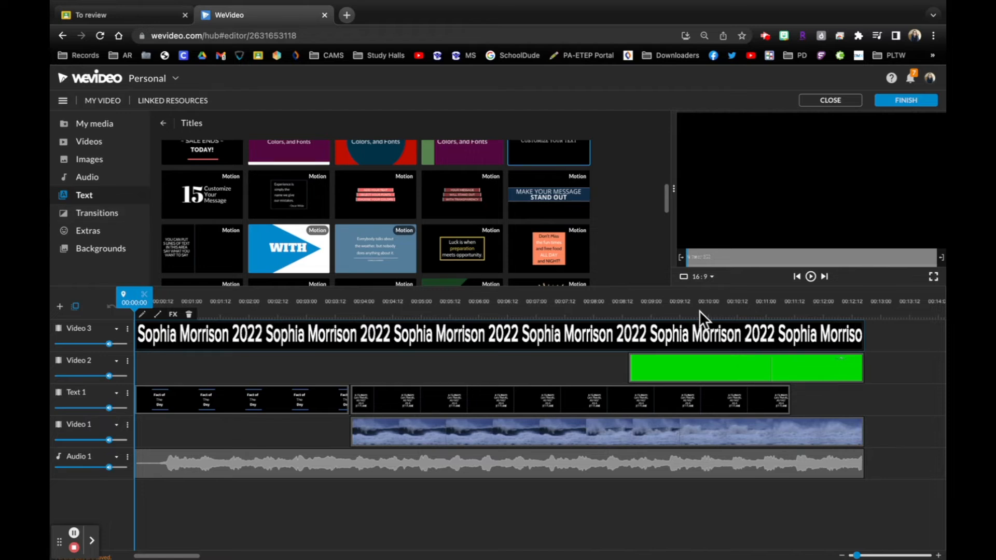
left_click(811, 277)
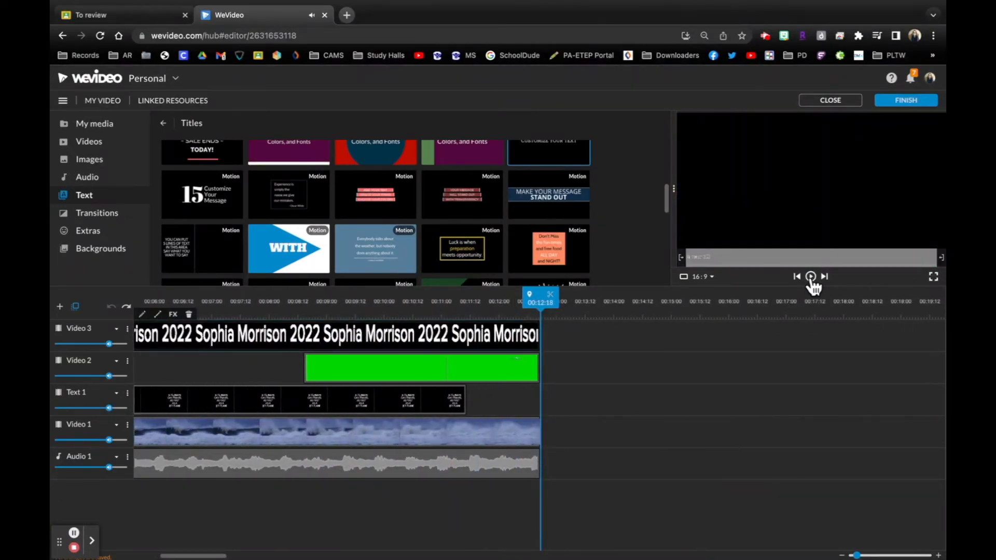
left_click(508, 464)
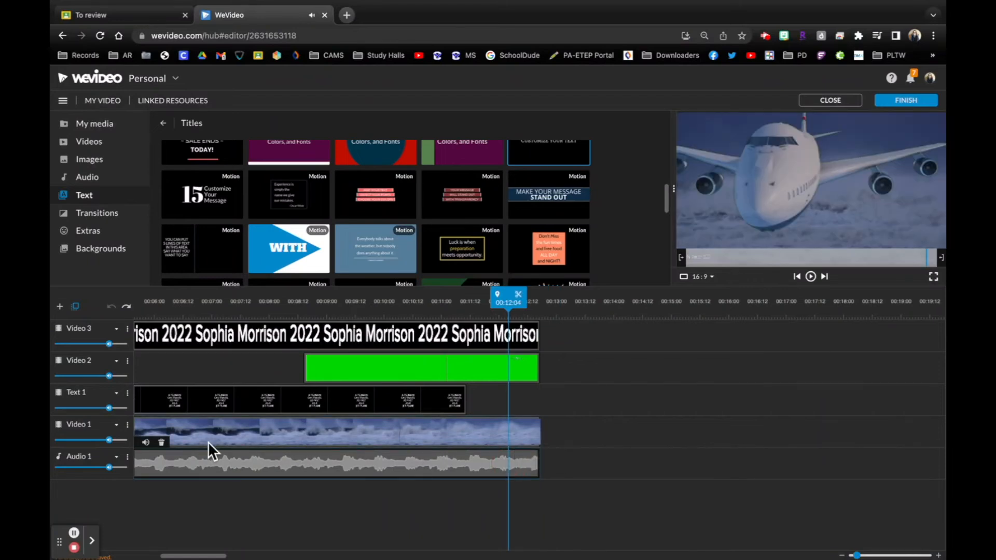
left_click(146, 442)
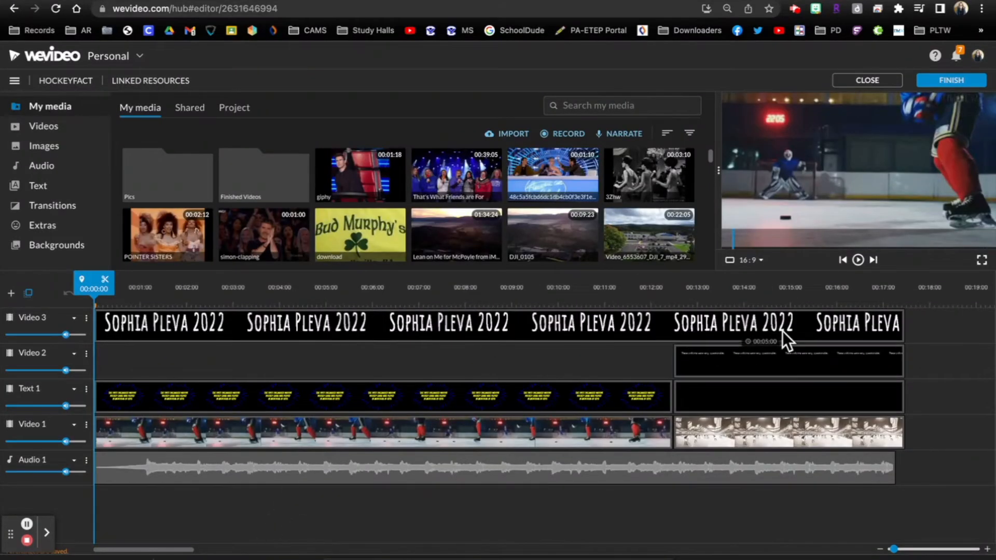
- Play the HOCKEYFACT video from the start with the computer's sound volume lowered
key("space")
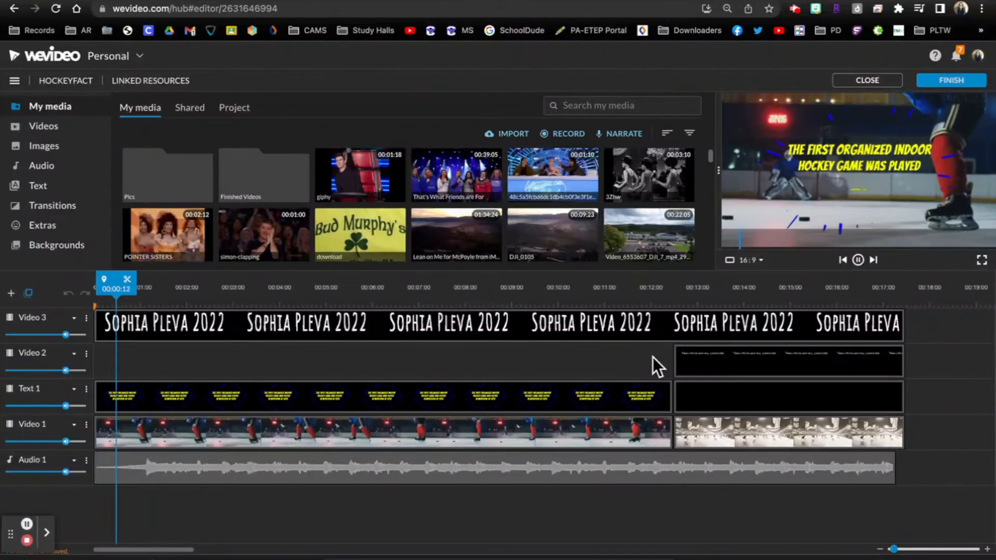
key("XF86AudioLowerVolume")
key("XF86AudioLowerVolume")
key("XF86AudioLowerVolume")
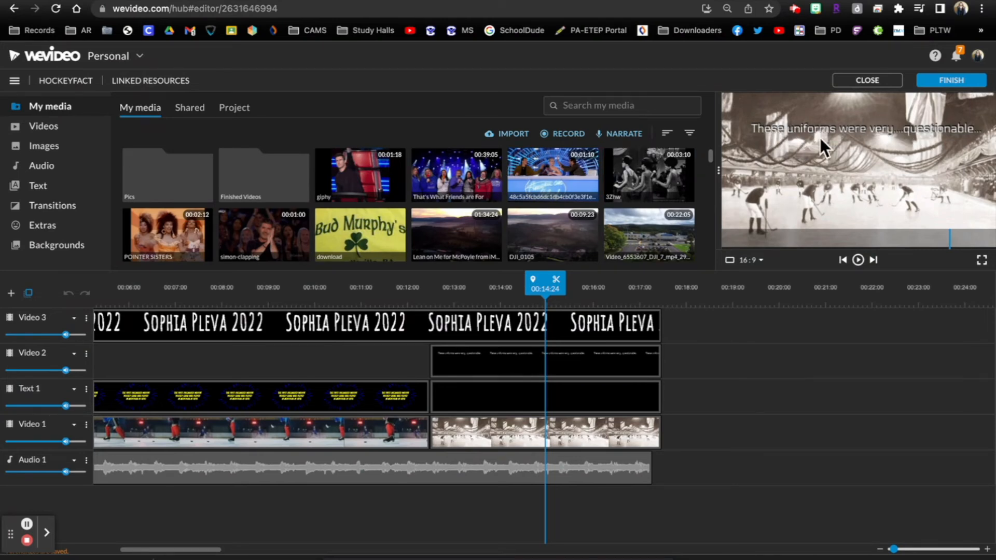
- Move the "These uniforms were very...questionable..." title on Video 2 past the end of the footage
left_click(581, 362)
left_click(454, 366)
left_click_drag(454, 365, 687, 372)
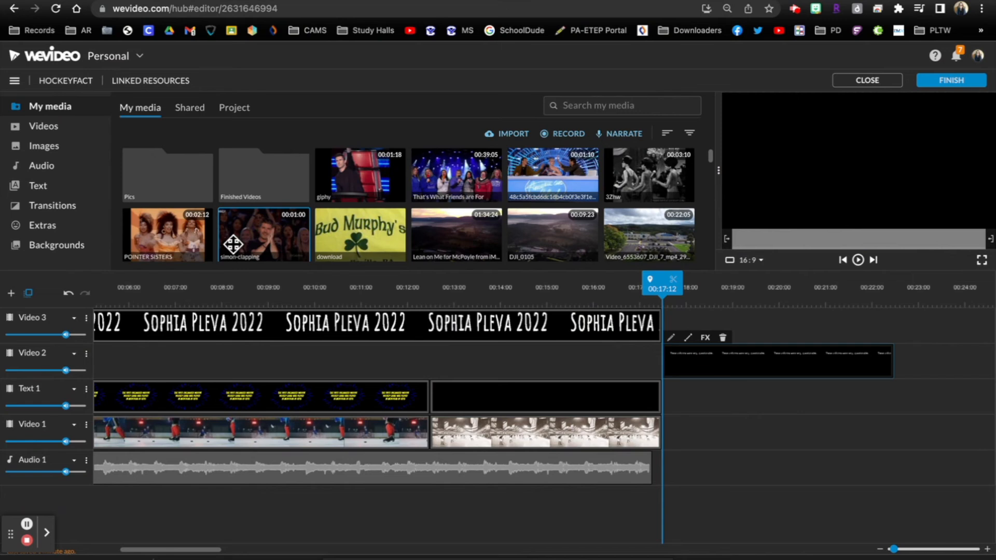
- Add the blue Name/Description caption to Video 2, starting with the old rink footage at 00:12:12
left_click(54, 188)
scroll(488, 200, "down", 1)
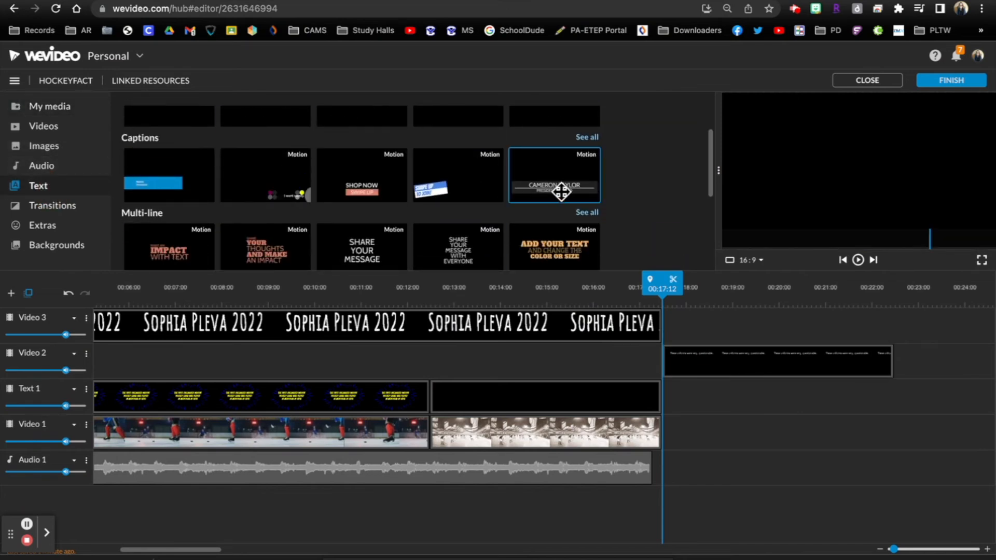
scroll(447, 192, "down", 1)
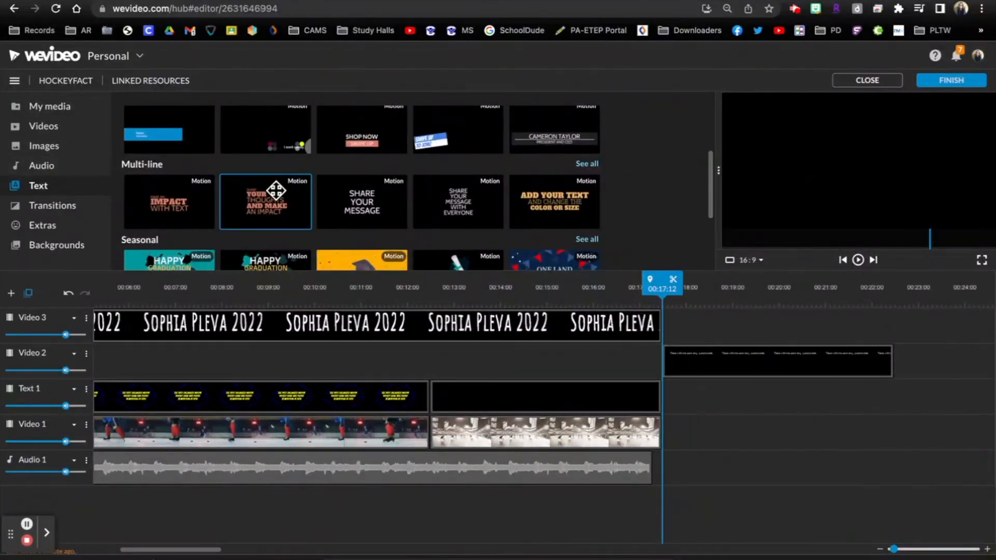
scroll(277, 194, "down", 1)
scroll(276, 191, "up", 2)
left_click_drag(169, 161, 440, 362)
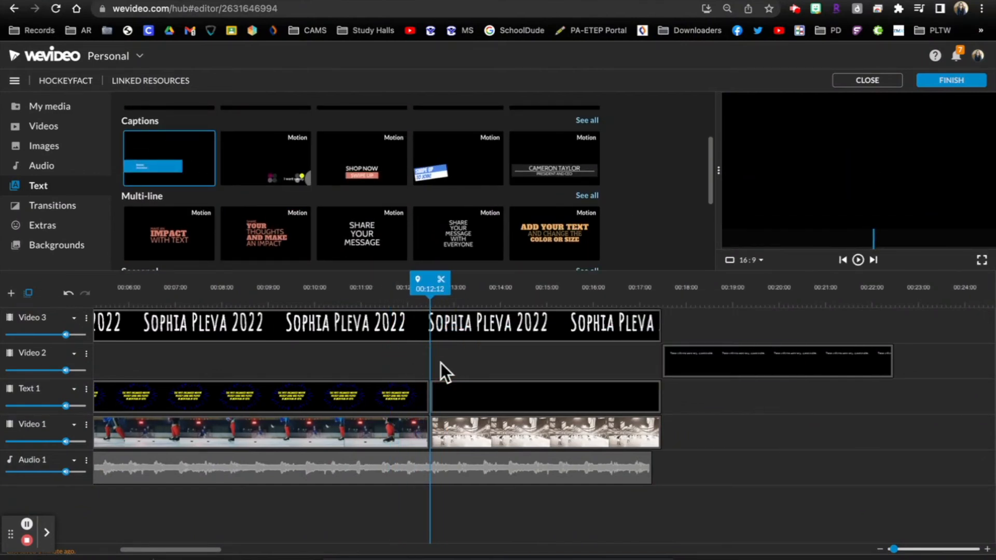
left_click_drag(133, 156, 436, 367)
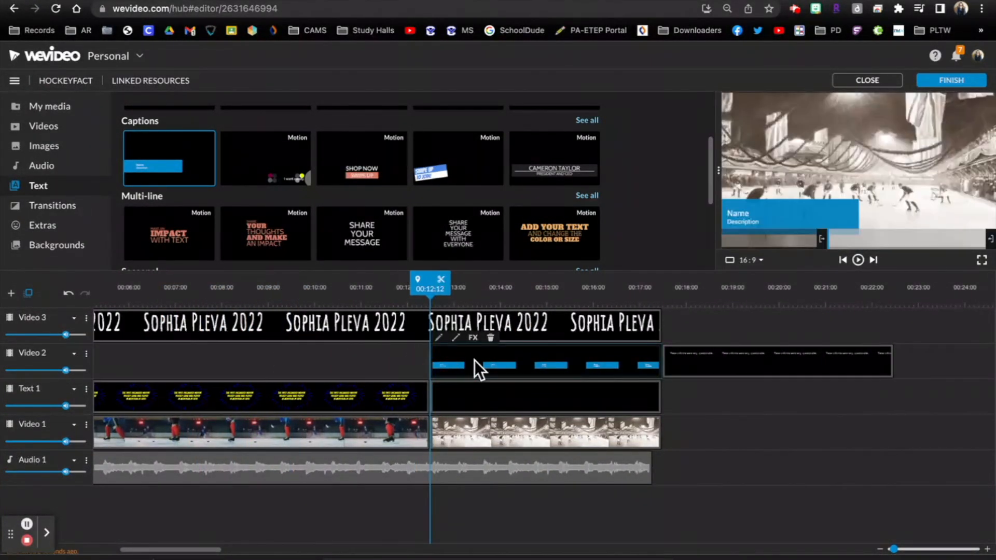
- Open the new caption for editing and set its text box background to semi-transparent black
double_click(496, 363)
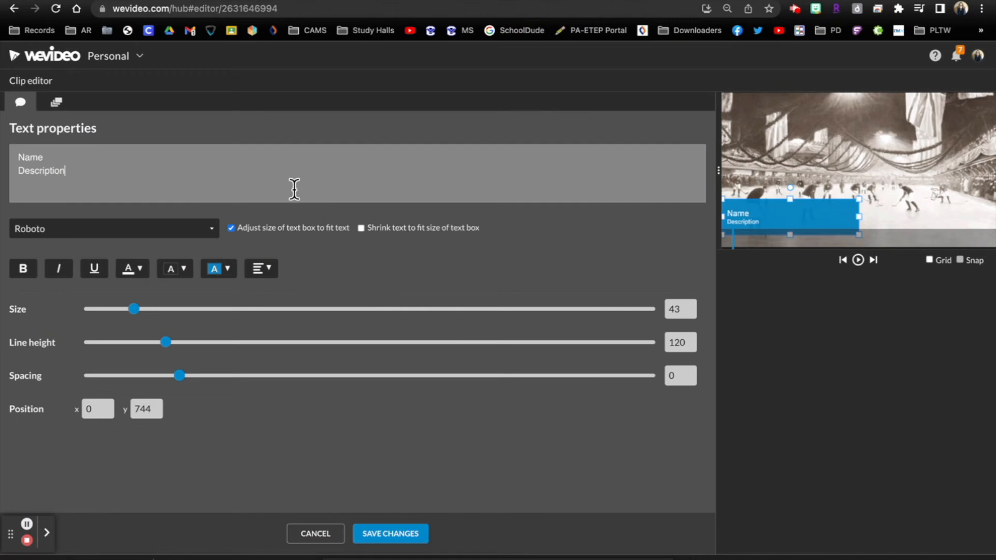
left_click(224, 270)
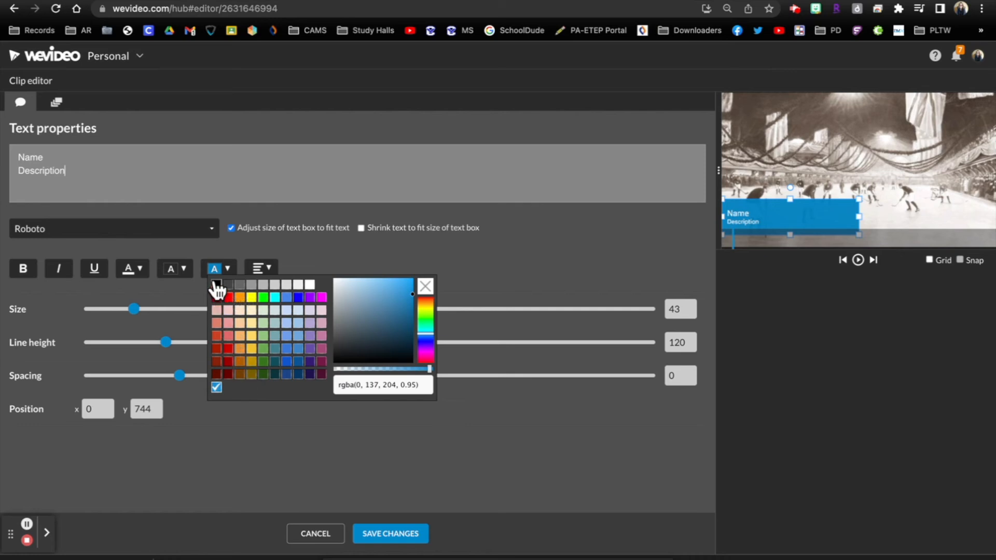
left_click(216, 285)
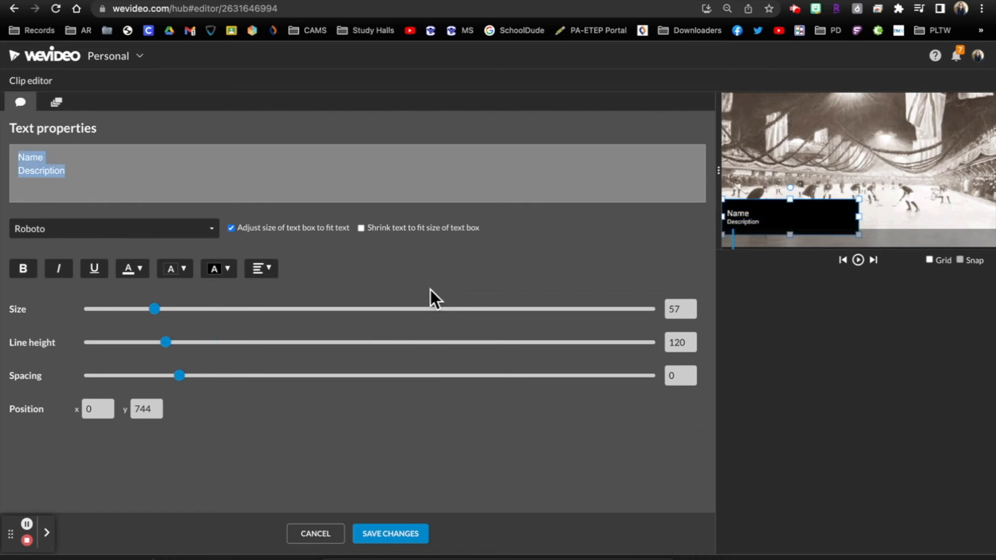
left_click(226, 269)
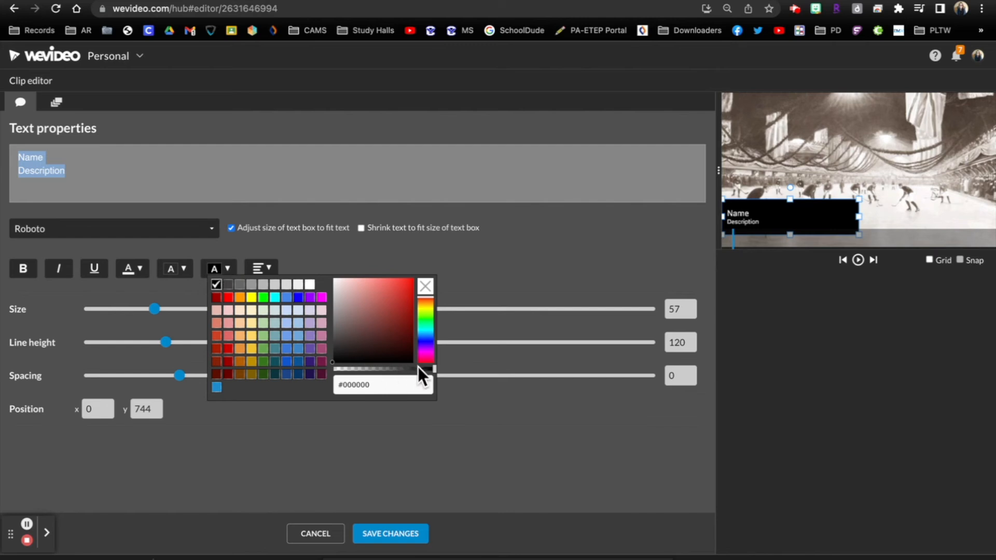
left_click_drag(435, 370, 385, 369)
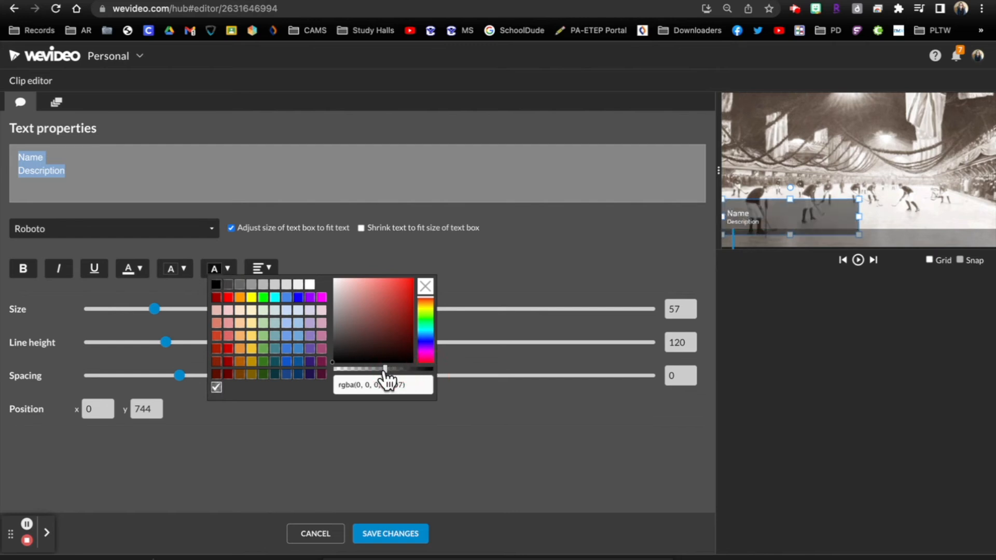
- Replace the caption's placeholder text with "These uniforms were very questionable... lol"
double_click(350, 172)
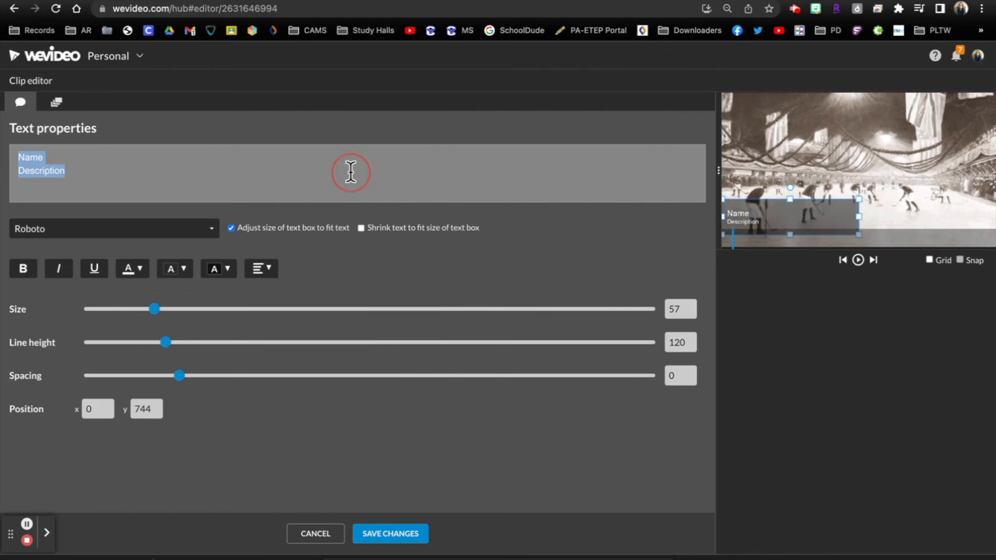
key("BackSpace")
key("BackSpace")
key("BackSpace")
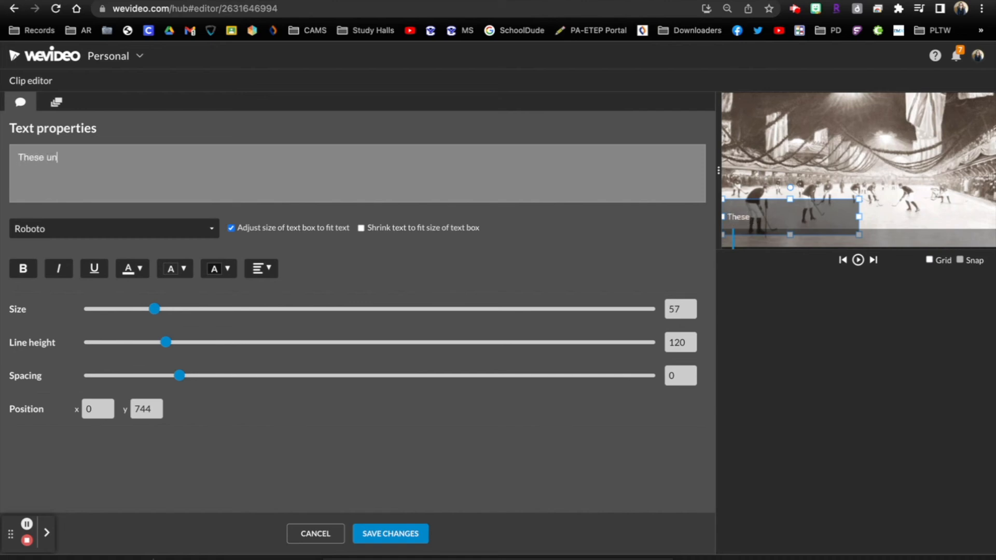
type("very q")
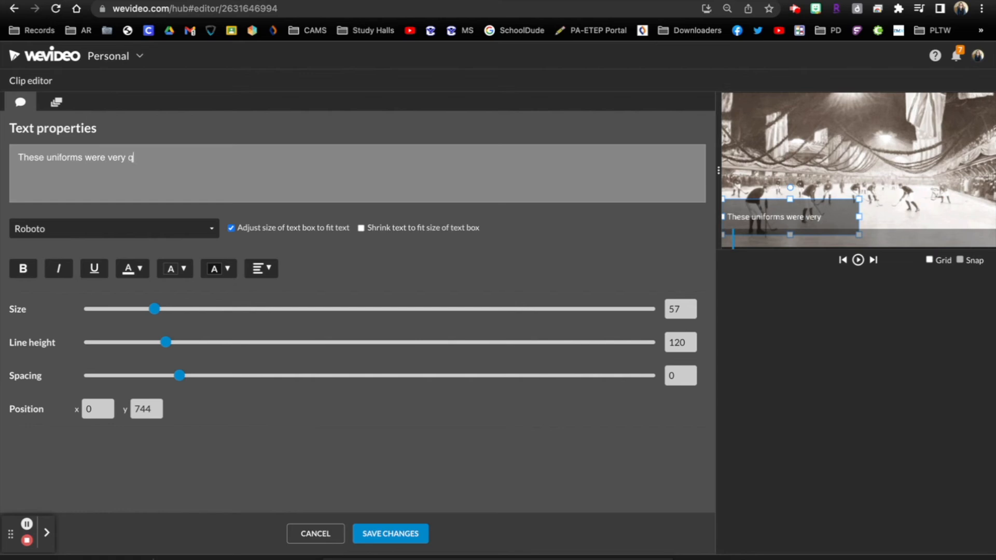
type("uestionable... lol")
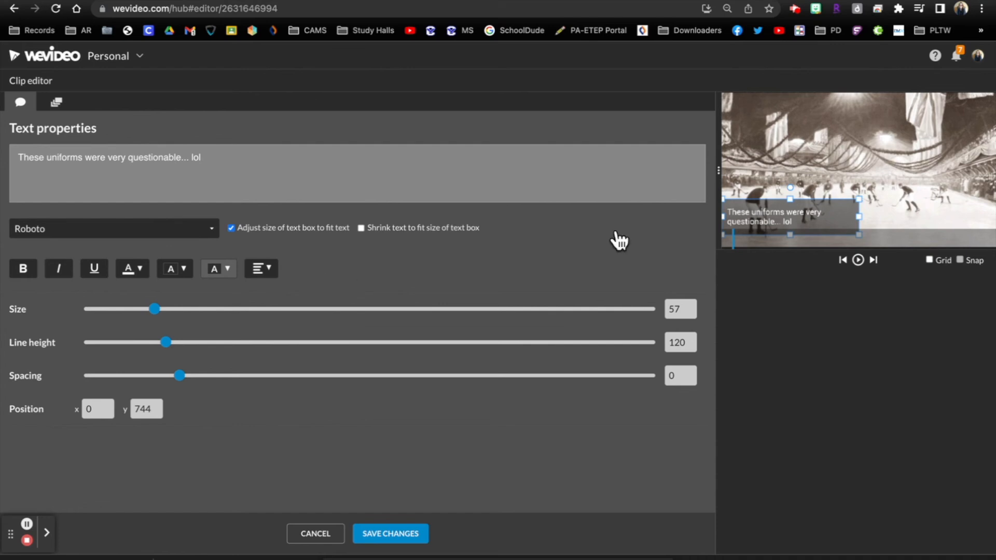
- Widen the caption box to span most of the frame's width and centre its text horizontally
mouse_move(859, 216)
left_mouse_down()
mouse_move(979, 213)
mouse_move(851, 223)
left_mouse_up()
left_click(262, 270)
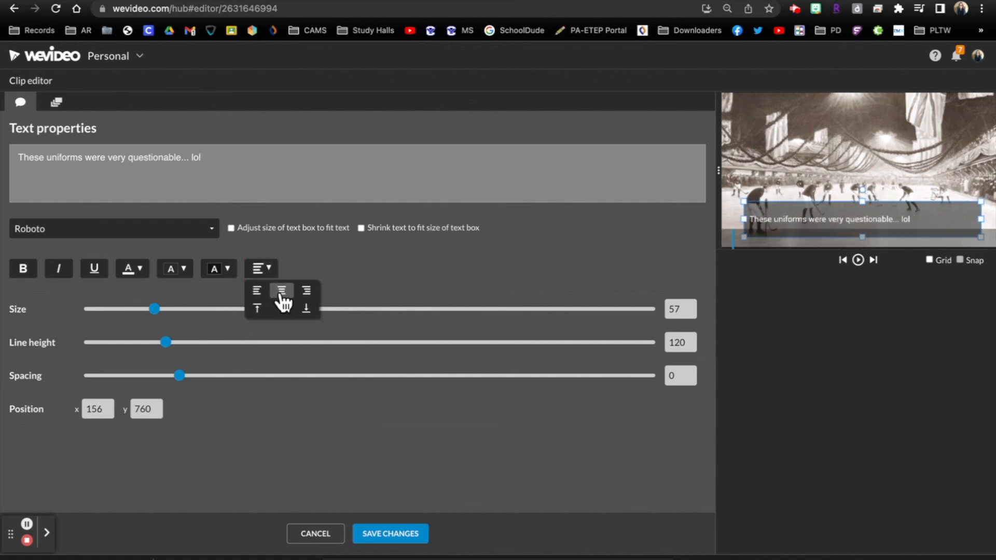
left_click(281, 291)
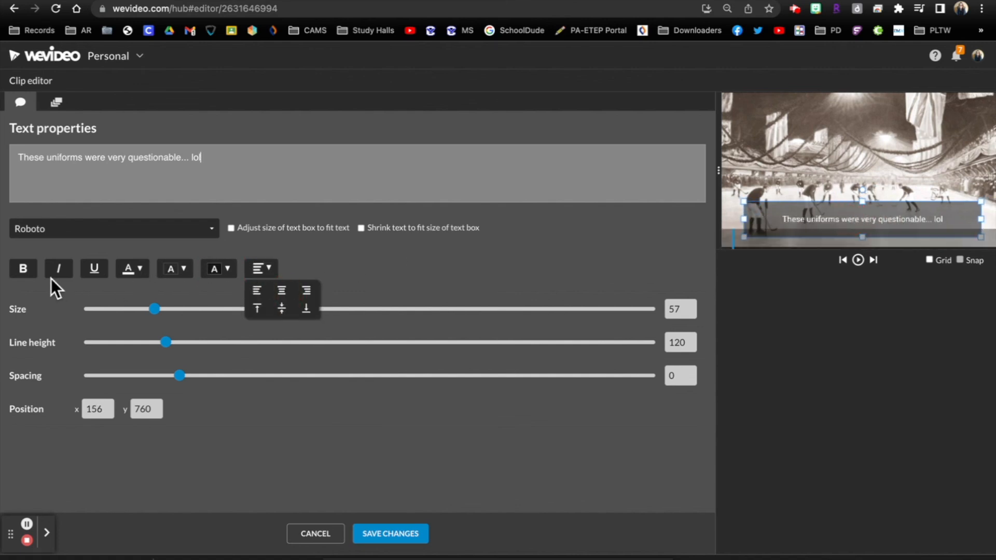
- Make the caption bold at size 82, move its box to the top of the frame, and save the clip
left_click(21, 273)
left_click_drag(153, 310, 190, 310)
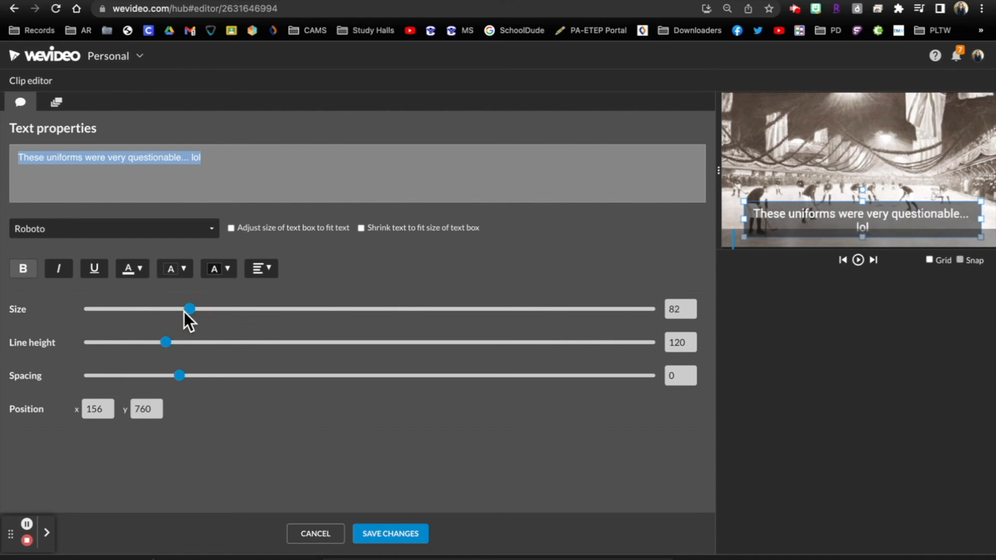
left_click_drag(777, 214, 873, 105)
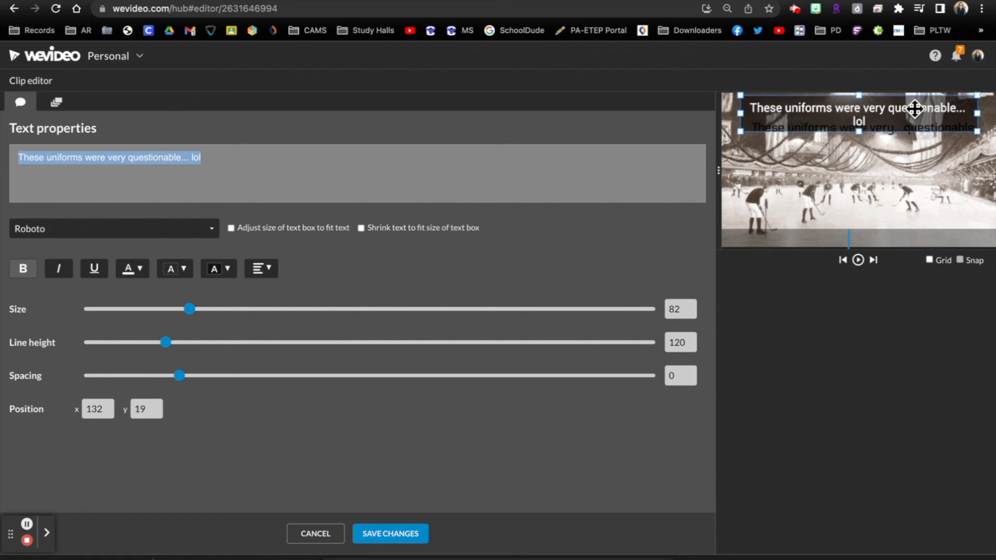
left_click(421, 534)
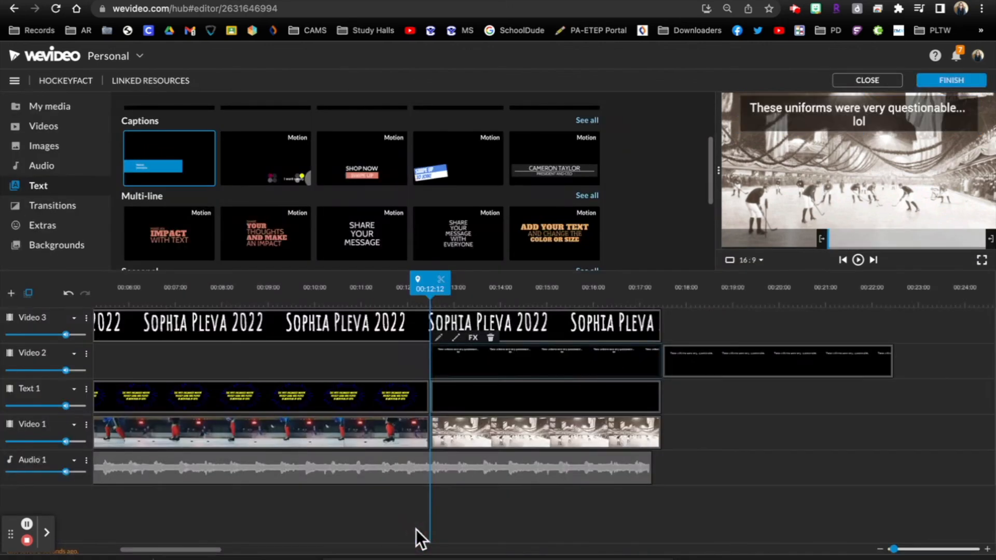
- Move the original uniforms title farther past the end of the footage and preview the new caption from 00:12:03
left_click(725, 353)
left_click_drag(704, 359, 776, 361)
left_click(408, 301)
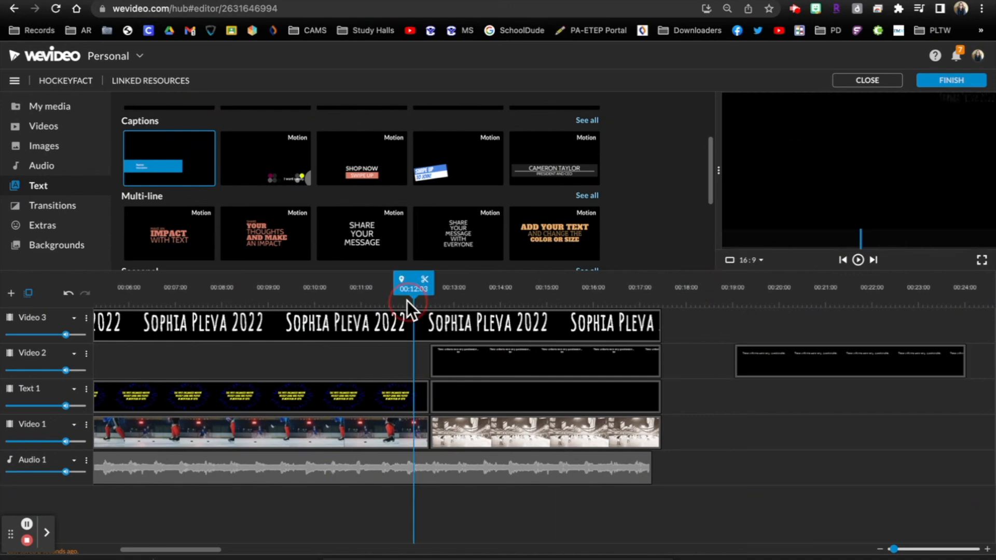
key("space")
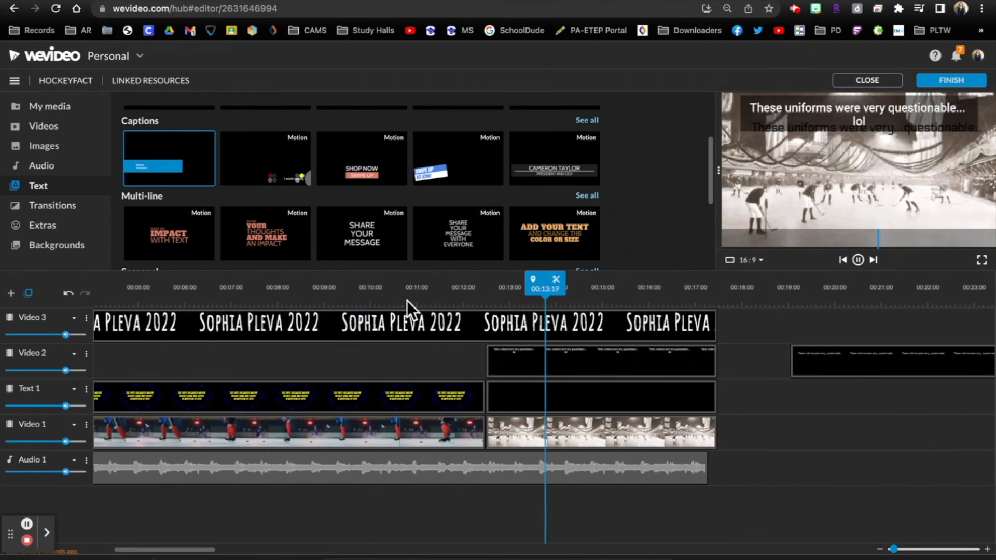
- Move the Text 1 clip above the old rink footage past the video's end and replay the caption section
left_click_drag(527, 398, 813, 411)
left_click_drag(685, 294, 412, 312)
key("space")
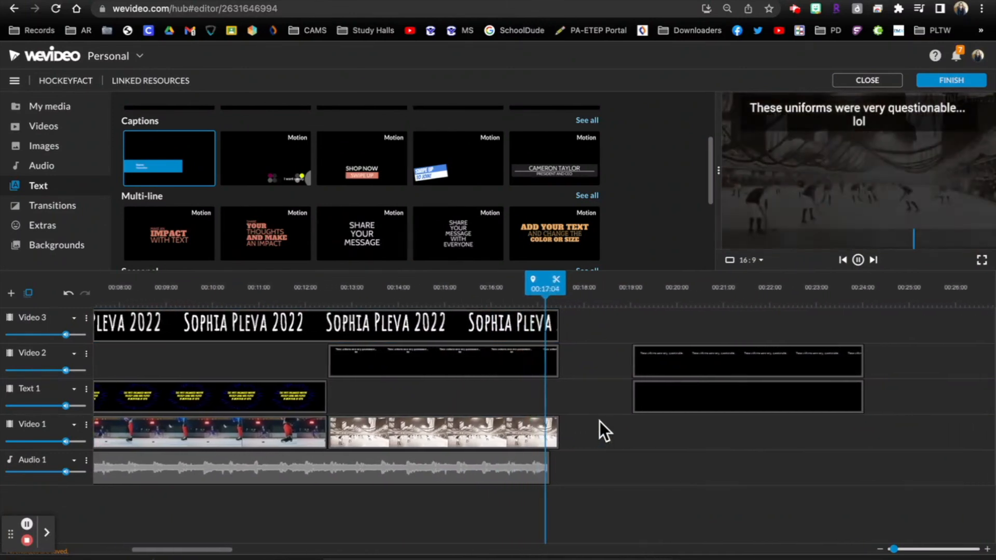
key("space")
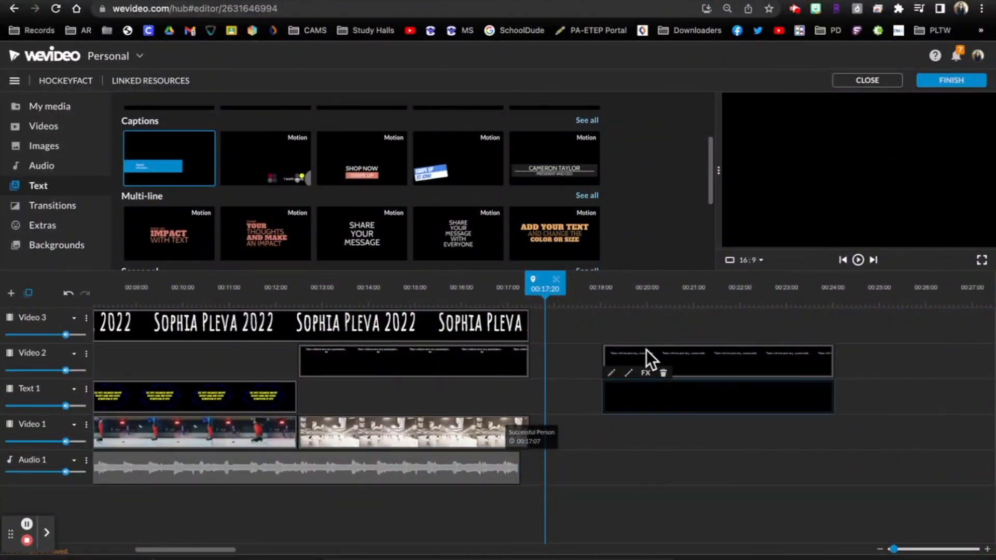